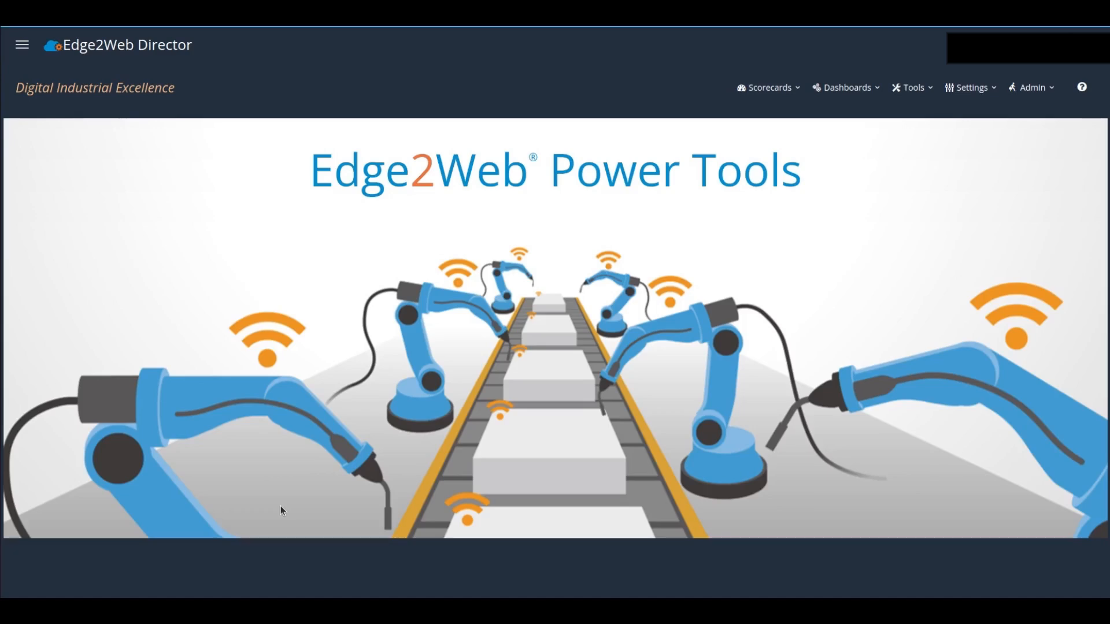
- Create an IoT App Kit dashboard named Production Overview and place a line widget at the upper-left of its canvas
{"action": "left_click", "coordinate": [913, 88]}
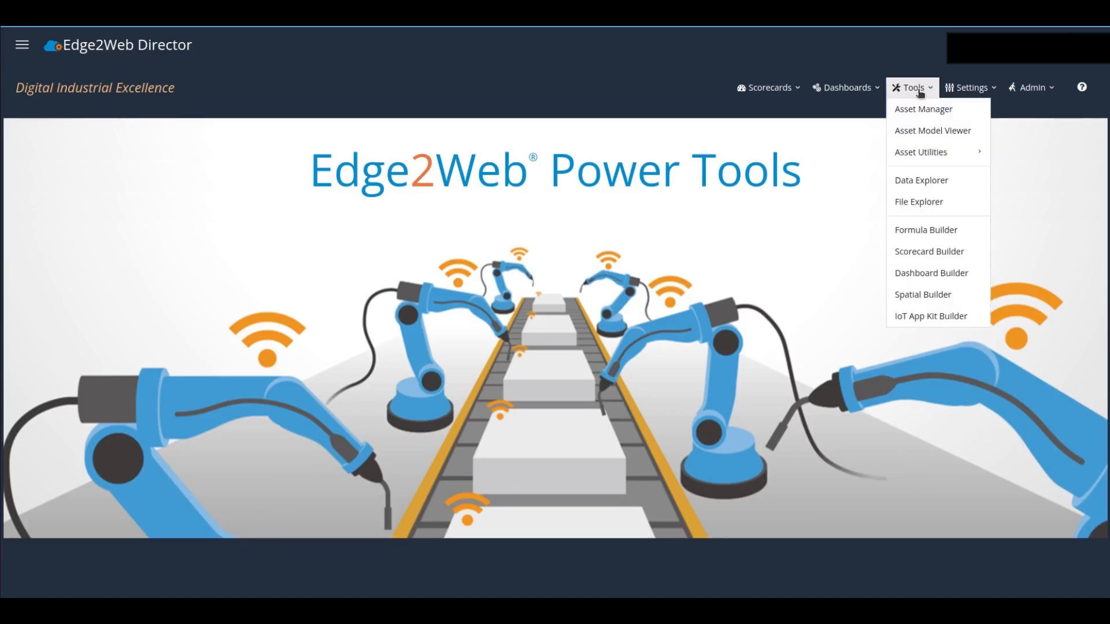
{"action": "left_click", "coordinate": [909, 318]}
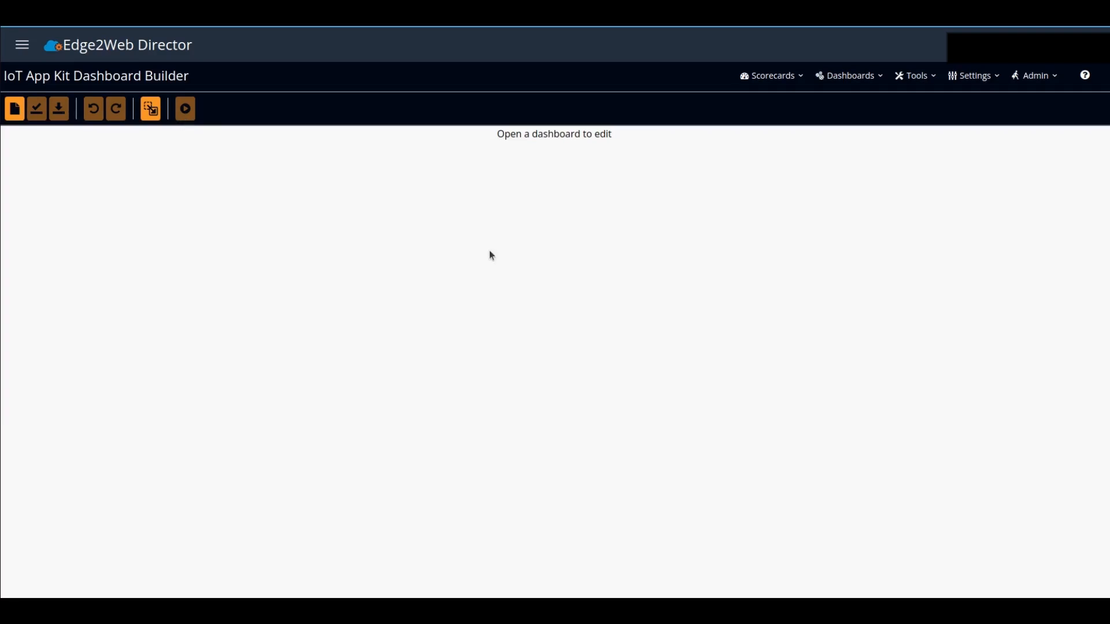
{"action": "left_click", "coordinate": [16, 109]}
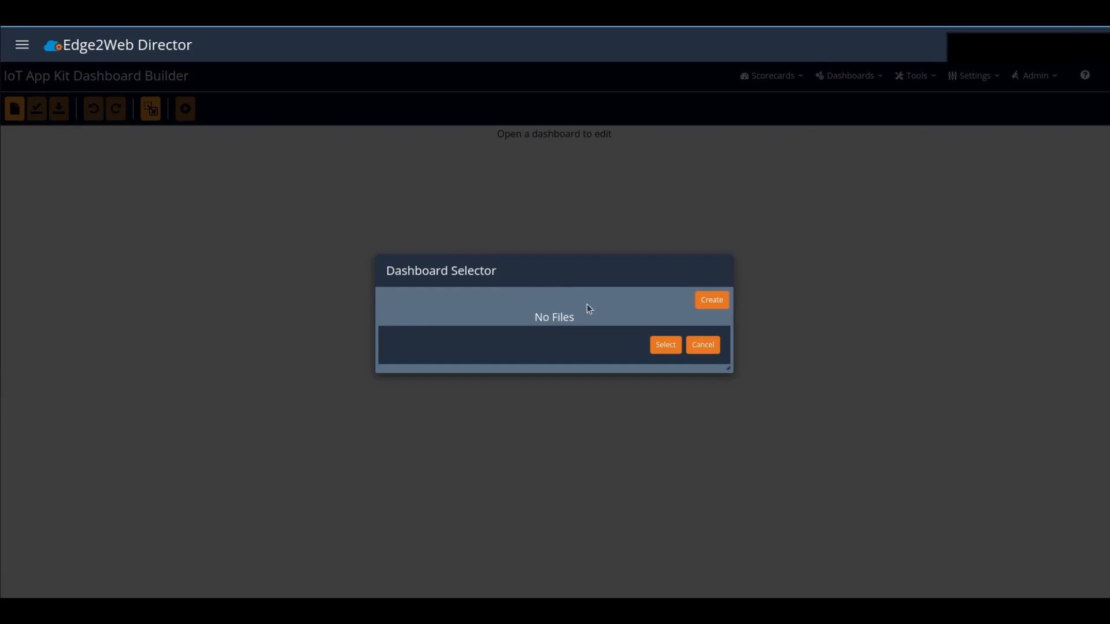
{"action": "left_click", "coordinate": [705, 302]}
{"action": "left_click", "coordinate": [545, 317]}
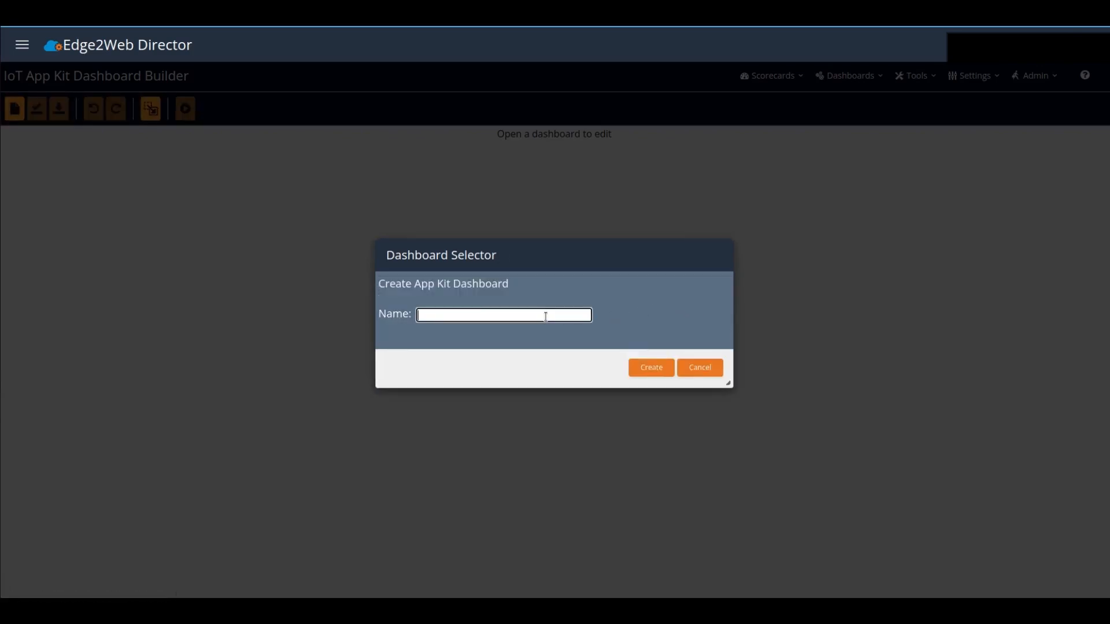
{"action": "type", "text": "Production Overview"}
{"action": "left_click", "coordinate": [646, 376]}
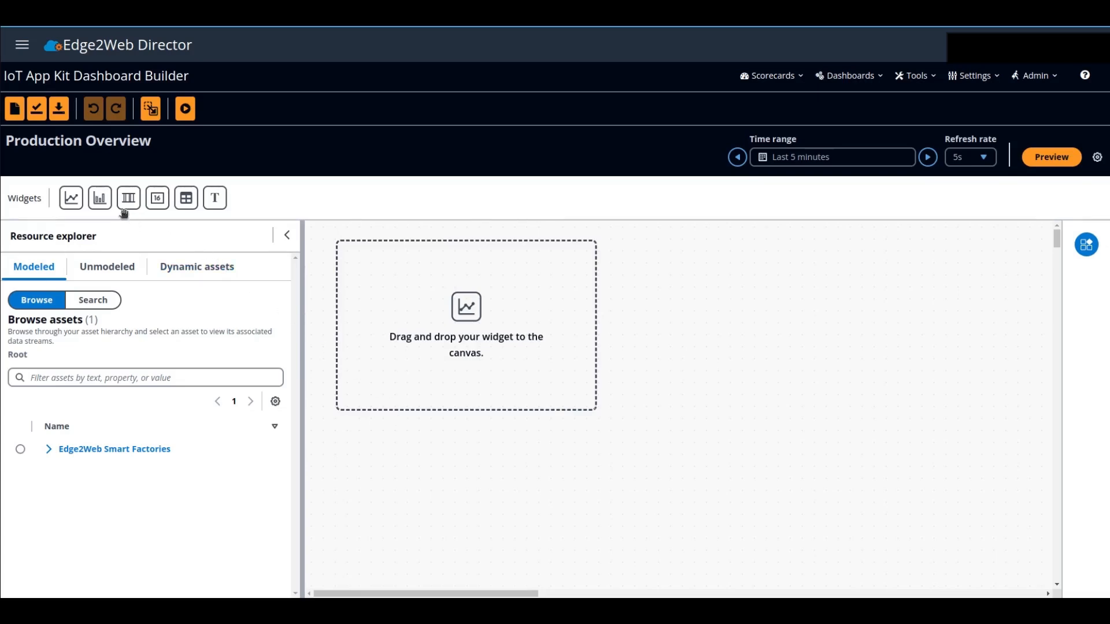
{"action": "left_click_drag", "start_coordinate": [70, 199], "coordinate": [337, 258]}
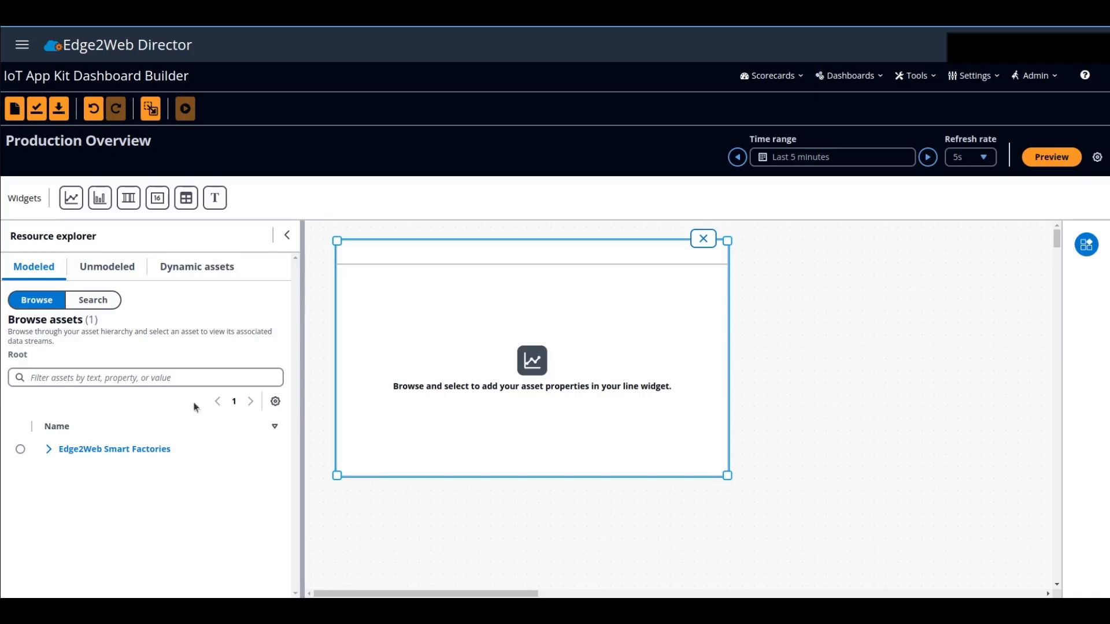
- Browse the modeled assets through Edge2Web Smart Factories, London Plant, Main Floor and Line M-1, and select Lon: Bottom Presser L-M-1-BP
{"action": "left_click", "coordinate": [49, 449]}
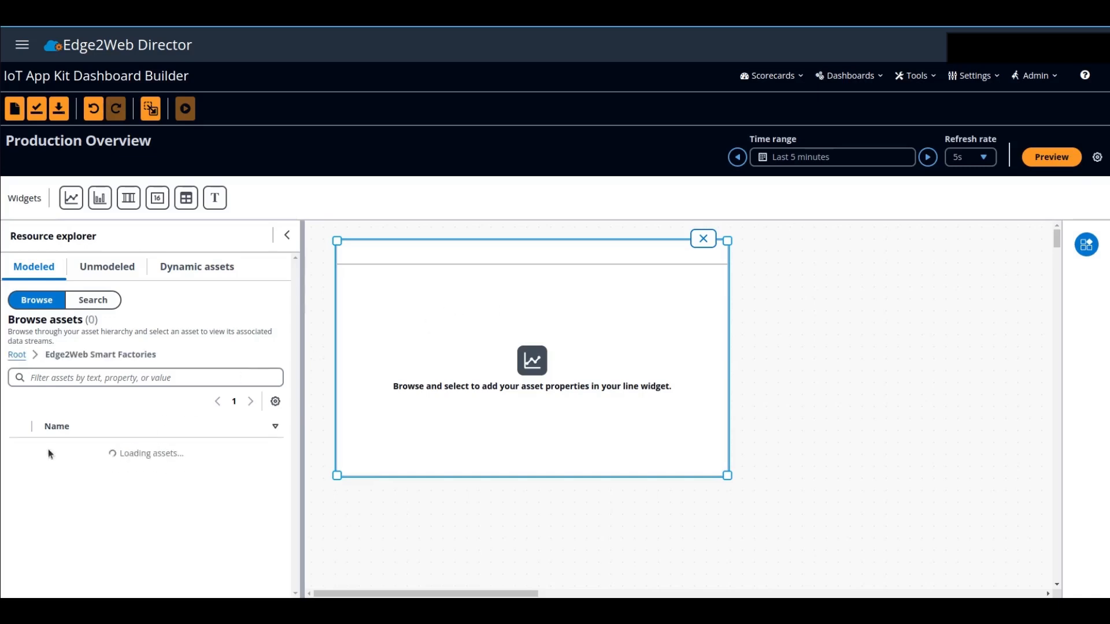
{"action": "left_click", "coordinate": [48, 474]}
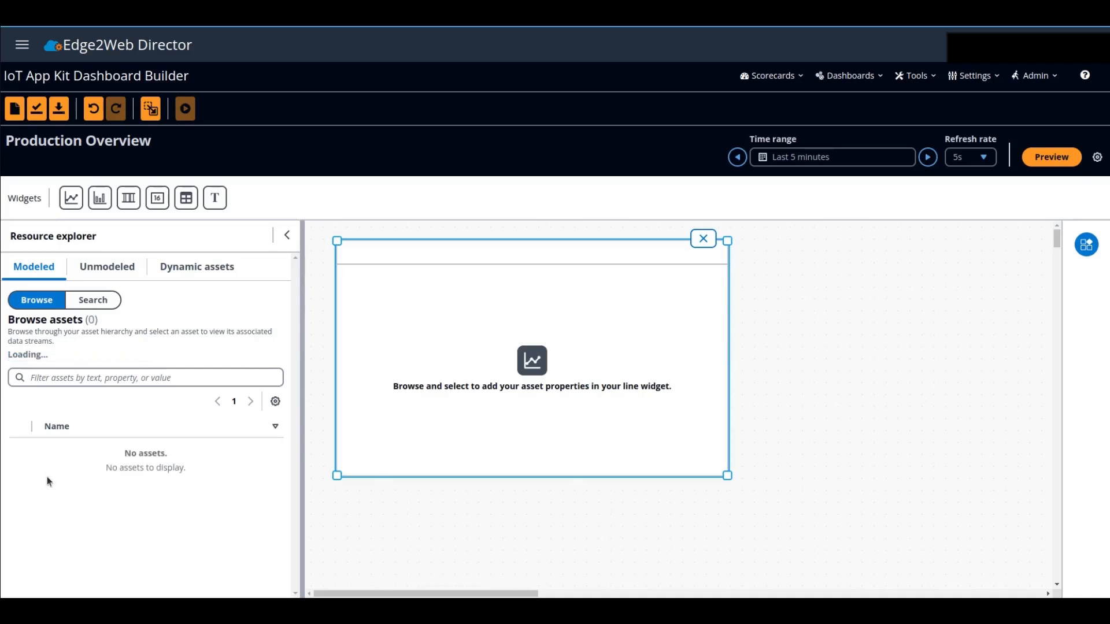
{"action": "left_click", "coordinate": [50, 451]}
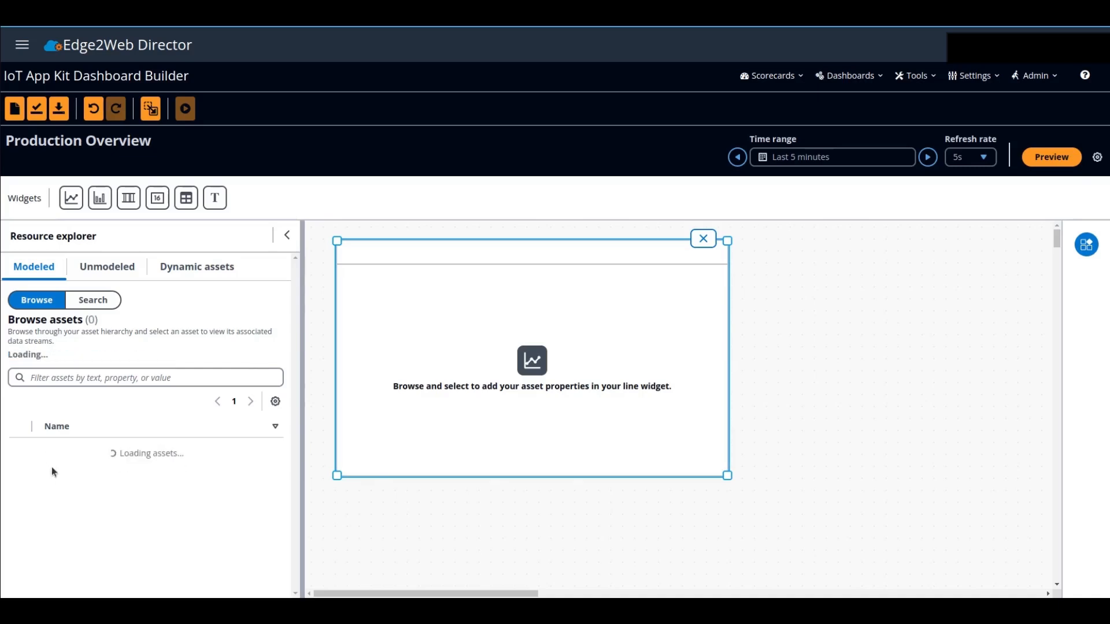
{"action": "left_click", "coordinate": [49, 451]}
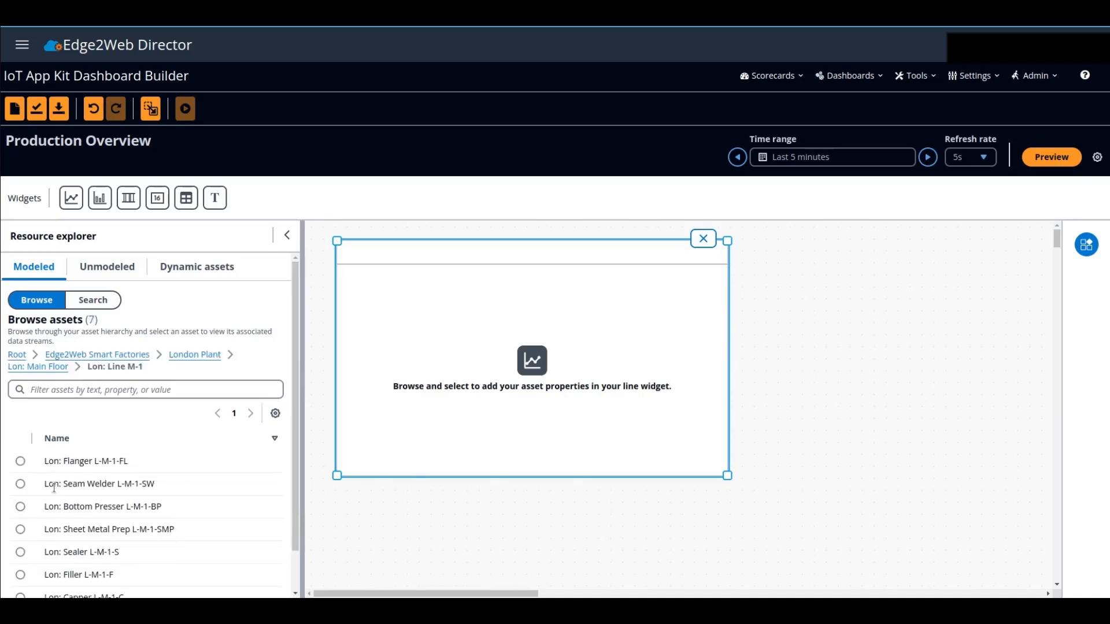
{"action": "scroll", "coordinate": [52, 480], "scroll_direction": "down", "scroll_amount": 1}
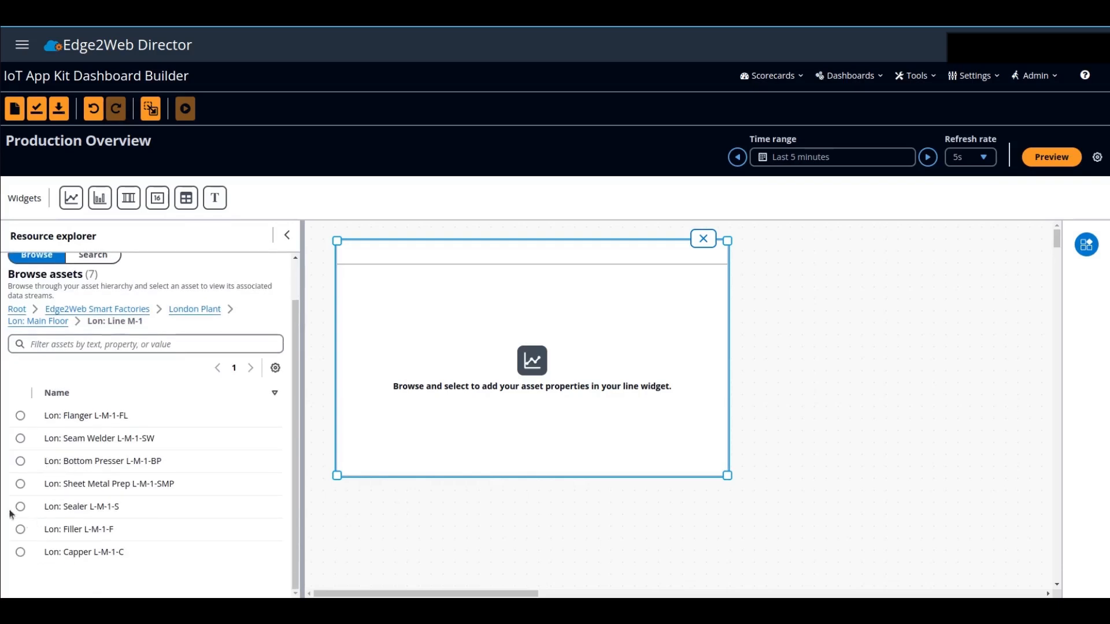
{"action": "left_click", "coordinate": [20, 462]}
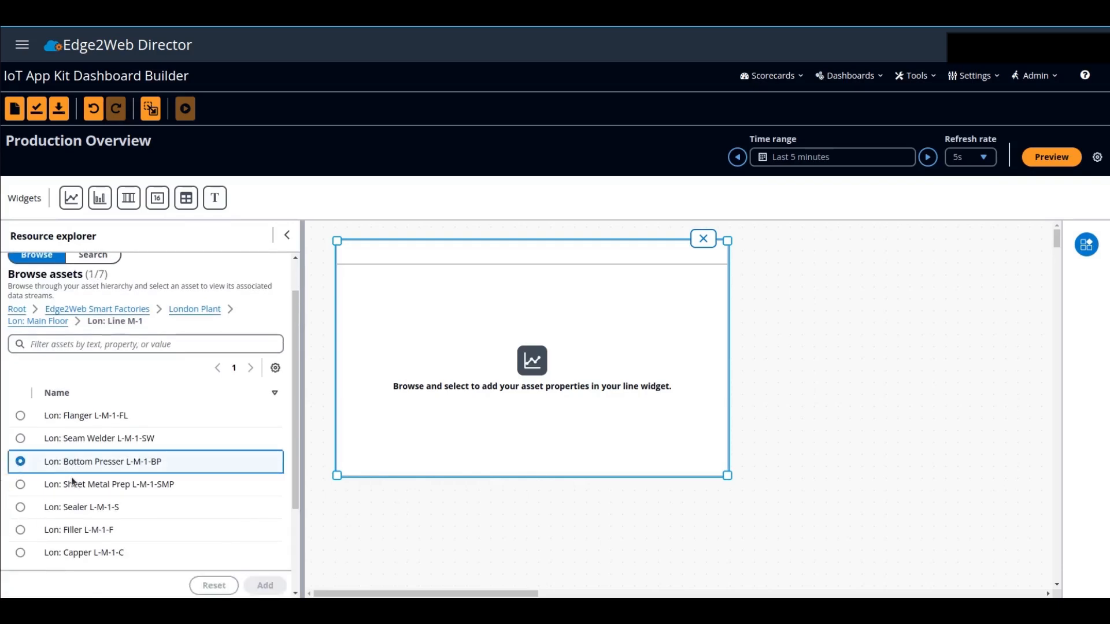
- Try adding the Bottom Presser's Good Counter and Scrap Counter modeled data streams to the line widget, and undo the addition
{"action": "scroll", "coordinate": [90, 479], "scroll_direction": "down", "scroll_amount": 1}
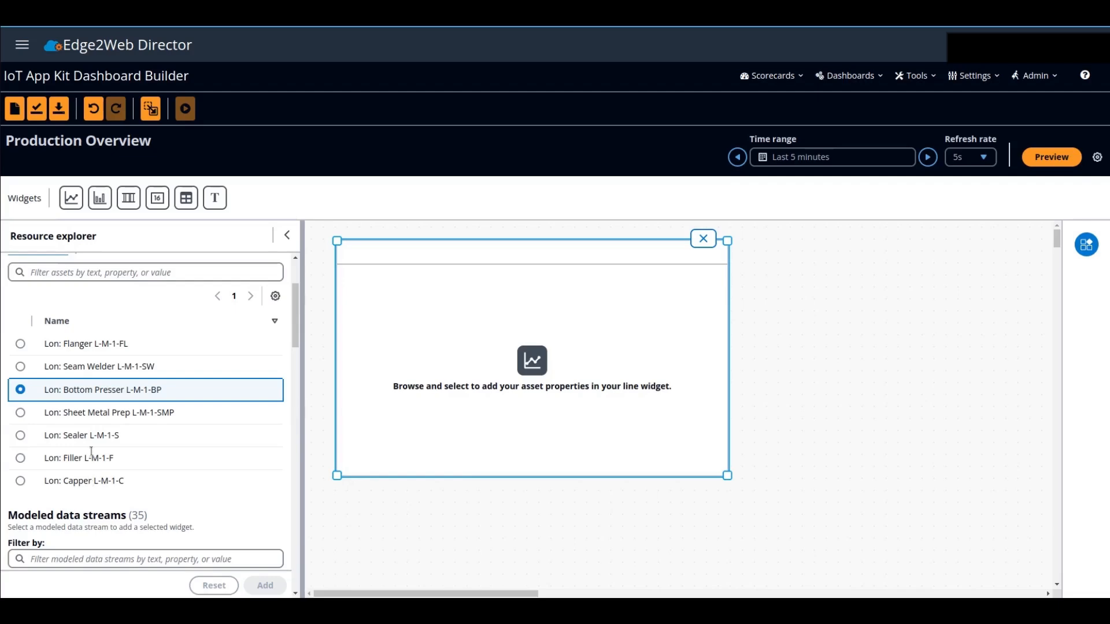
{"action": "scroll", "coordinate": [125, 441], "scroll_direction": "down", "scroll_amount": 2}
{"action": "scroll", "coordinate": [123, 441], "scroll_direction": "down", "scroll_amount": 6}
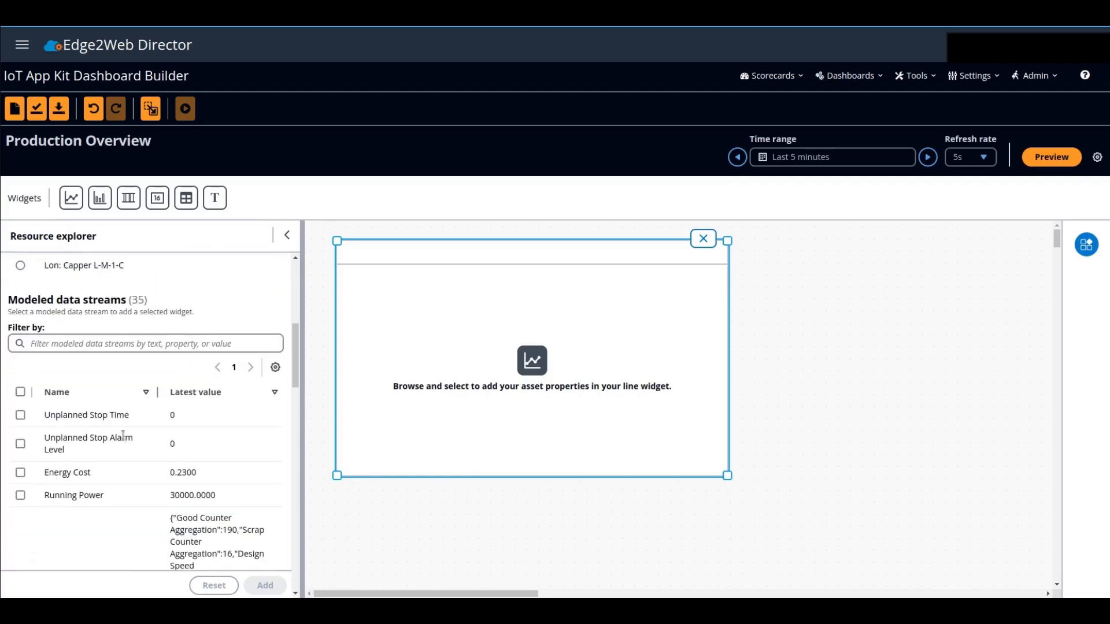
{"action": "scroll", "coordinate": [120, 437], "scroll_direction": "down", "scroll_amount": 6}
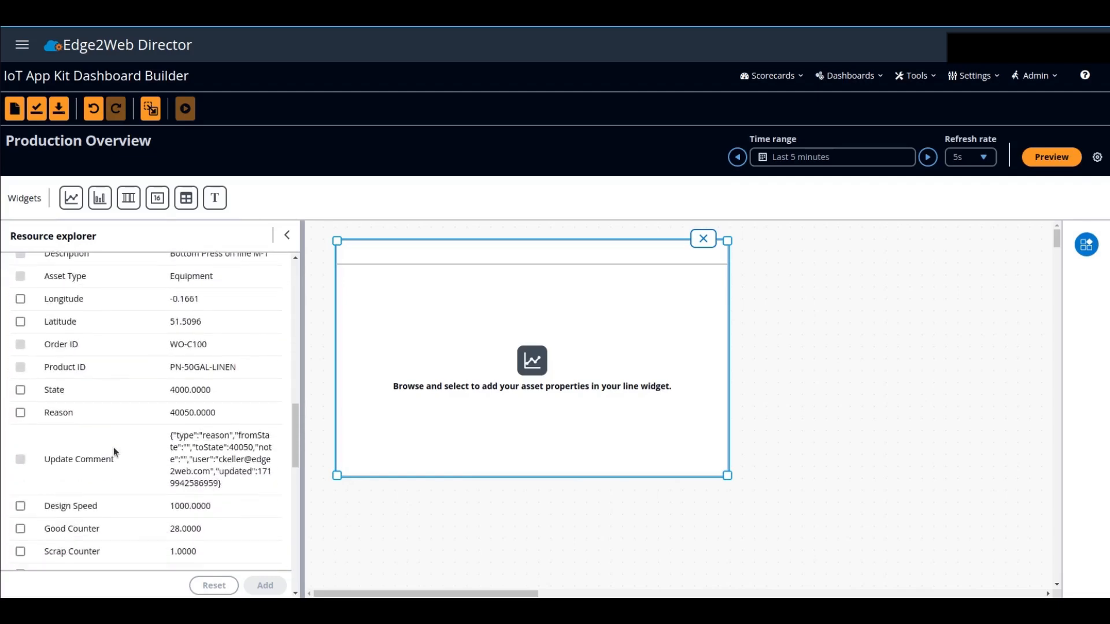
{"action": "left_click", "coordinate": [20, 458]}
{"action": "left_click", "coordinate": [20, 479]}
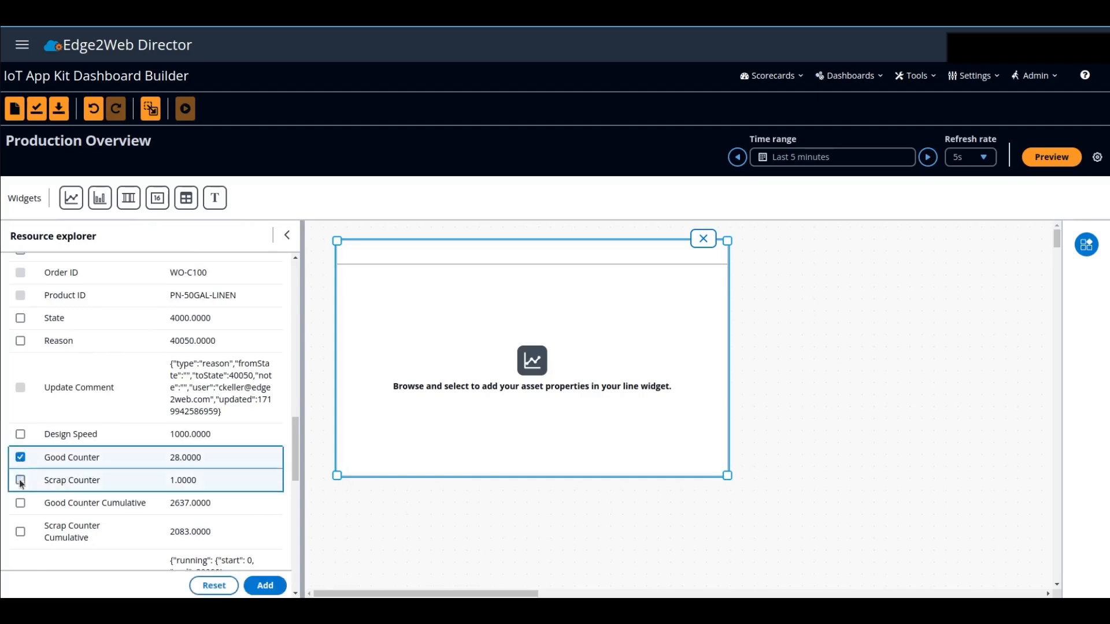
{"action": "left_click", "coordinate": [265, 587]}
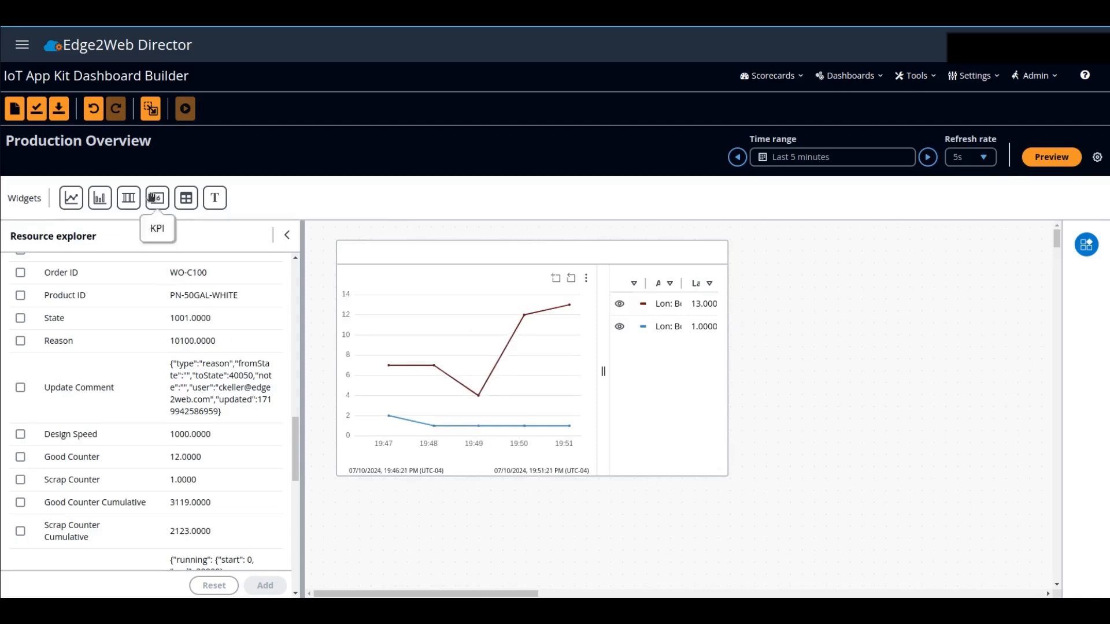
{"action": "left_click", "coordinate": [94, 109]}
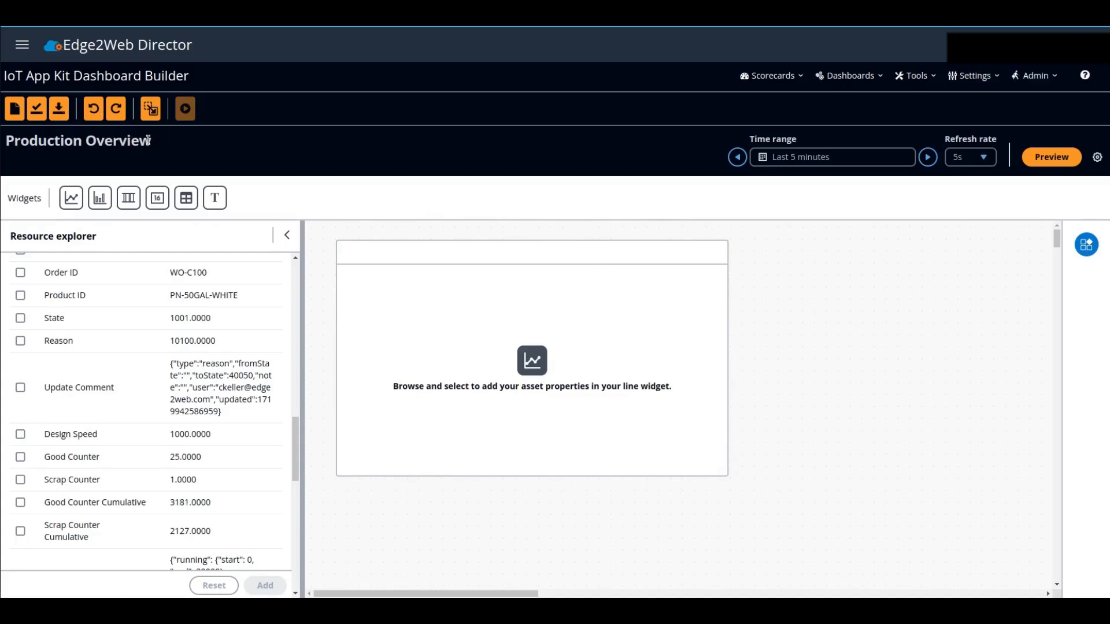
- Set the dynamic asset model to Equipment with Lon: Bottom Presser L-M-1-BP as the default asset
{"action": "left_click", "coordinate": [295, 258]}
{"action": "scroll", "coordinate": [295, 258], "scroll_direction": "up", "scroll_amount": 15}
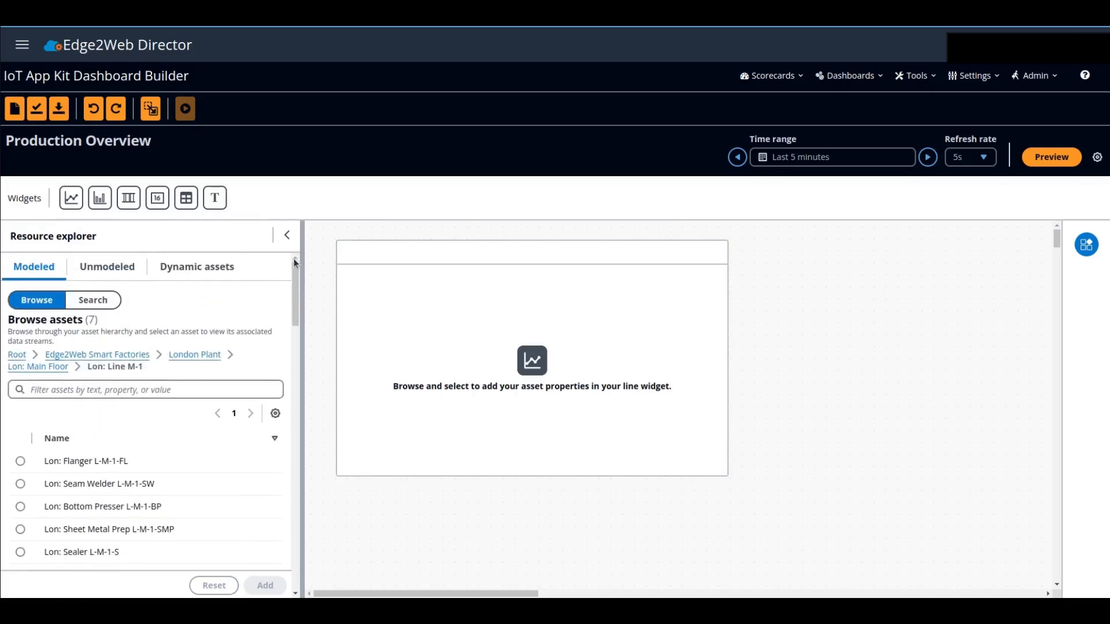
{"action": "left_click", "coordinate": [216, 270]}
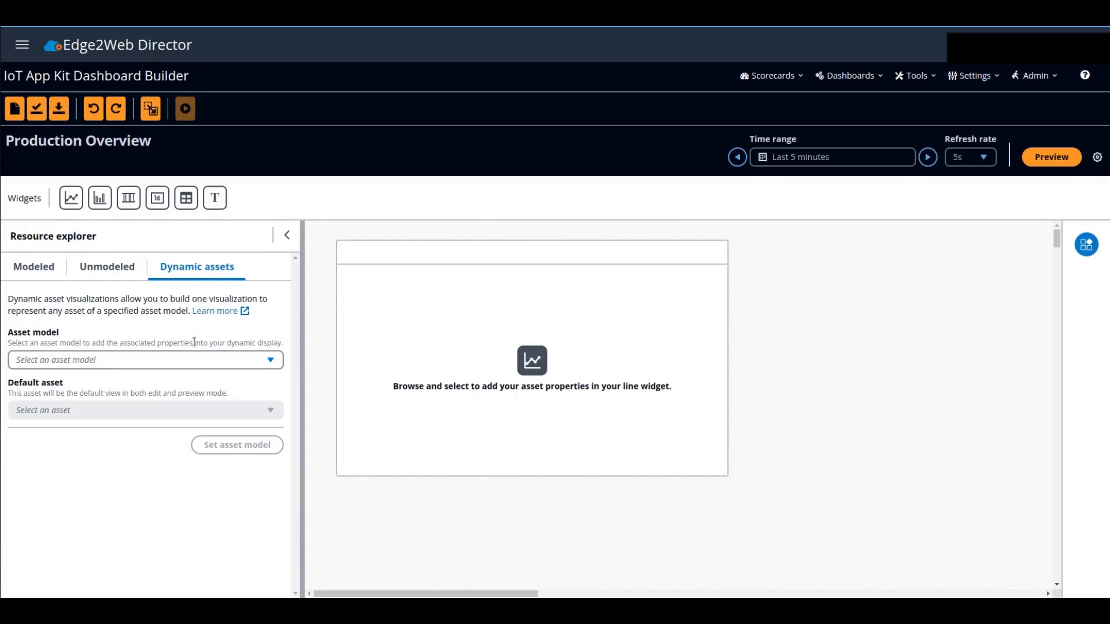
{"action": "left_click", "coordinate": [195, 361]}
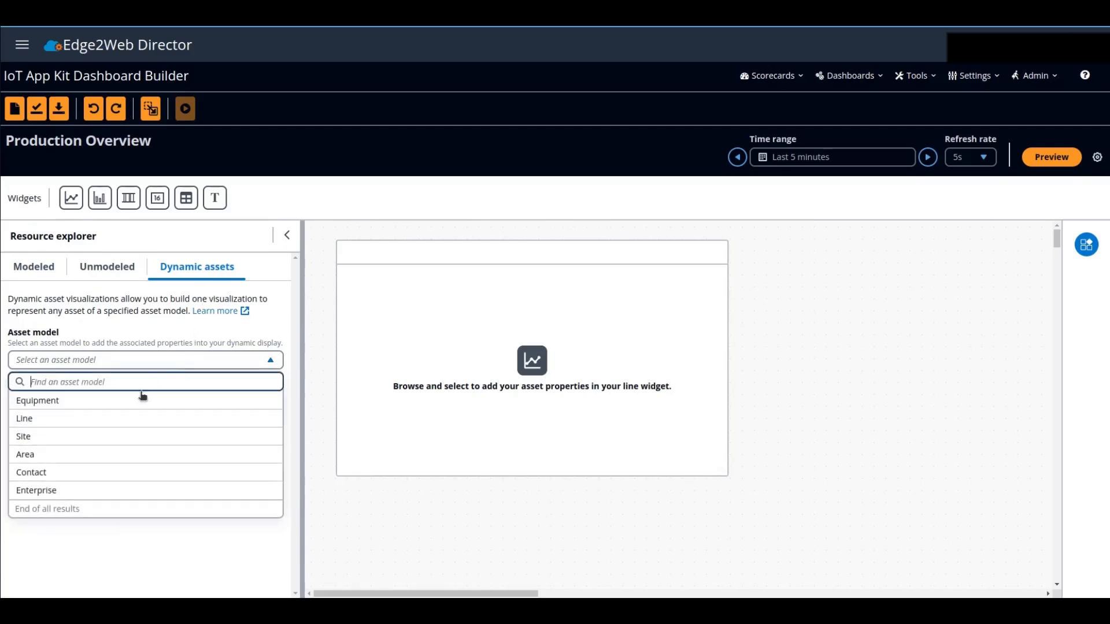
{"action": "left_click", "coordinate": [106, 404]}
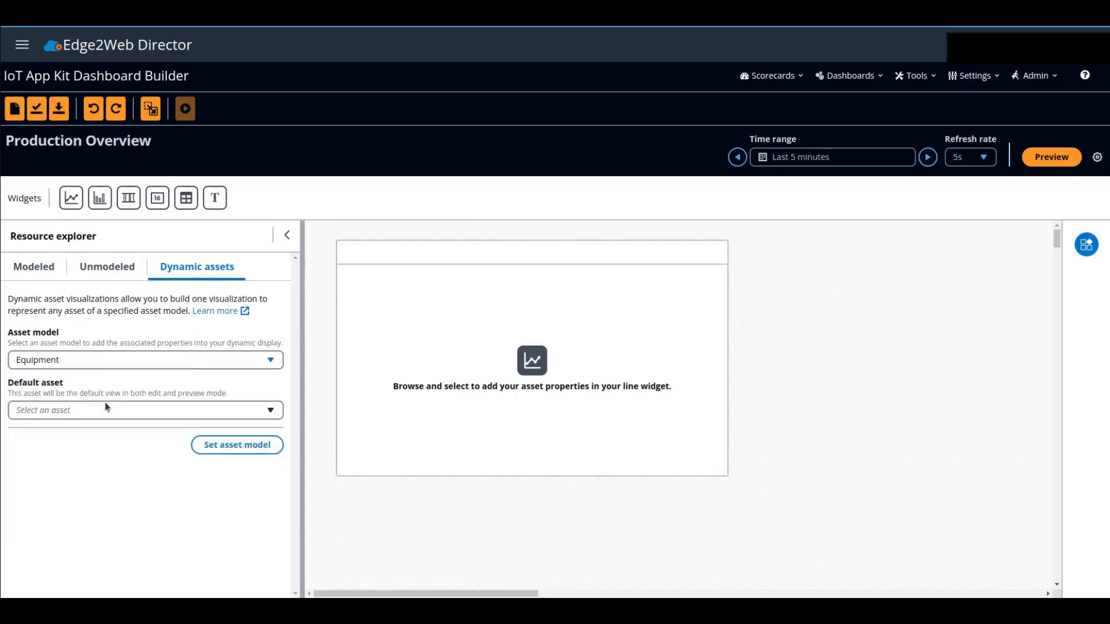
{"action": "left_click", "coordinate": [159, 411]}
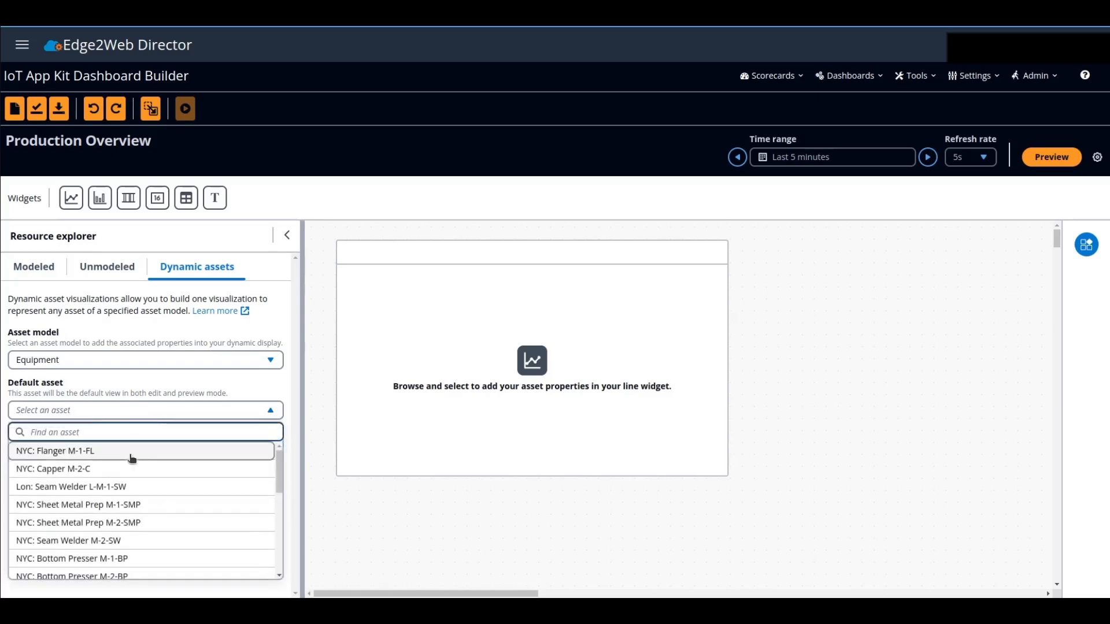
{"action": "scroll", "coordinate": [130, 463], "scroll_direction": "down", "scroll_amount": 2}
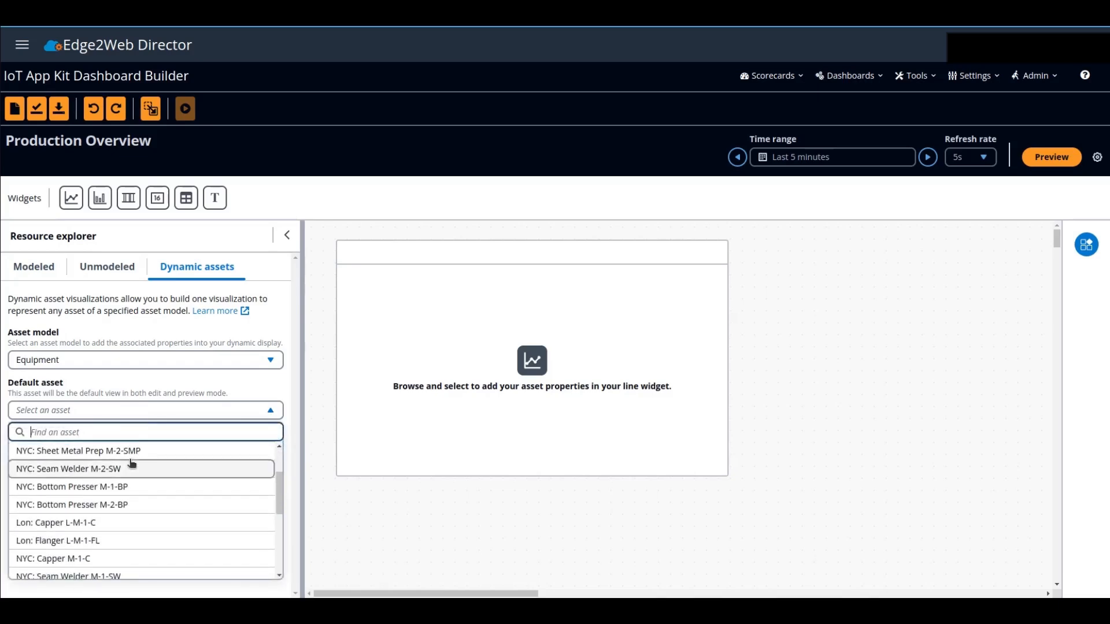
{"action": "left_click", "coordinate": [124, 493]}
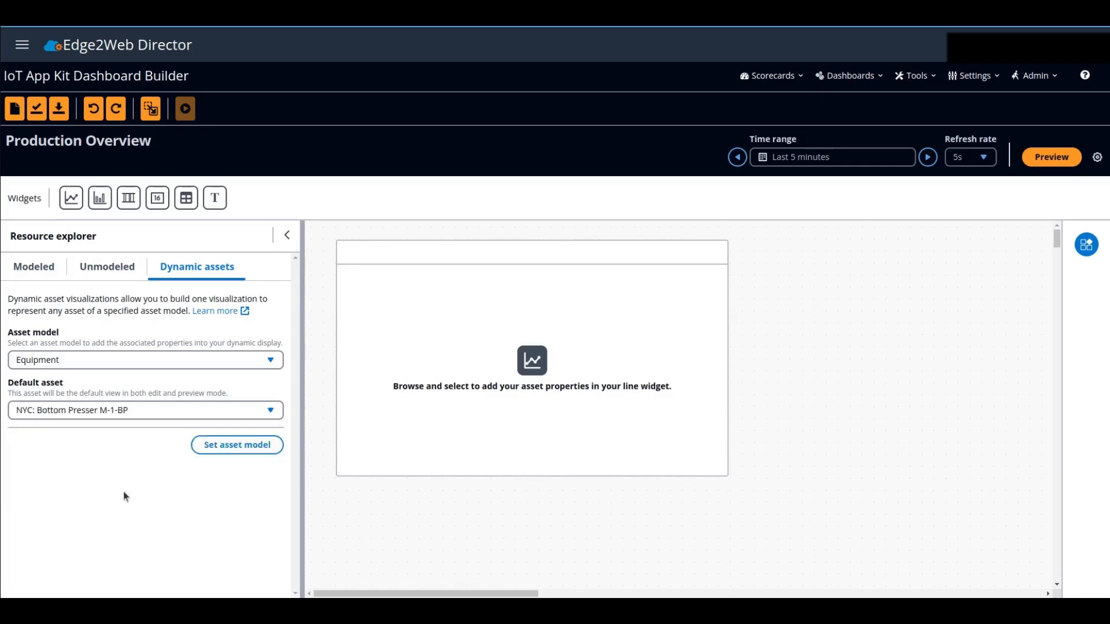
{"action": "left_click", "coordinate": [250, 451]}
- Add the Equipment model's Good Counter and Scrap Counter properties to the line widget
{"action": "scroll", "coordinate": [204, 486], "scroll_direction": "down", "scroll_amount": 5}
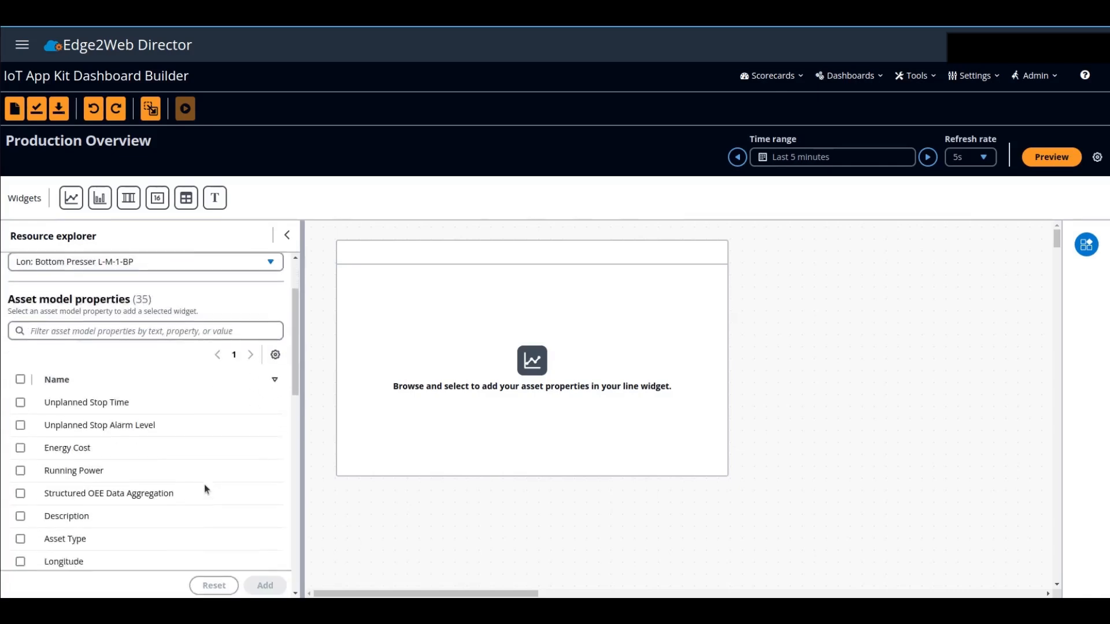
{"action": "scroll", "coordinate": [204, 486], "scroll_direction": "down", "scroll_amount": 3}
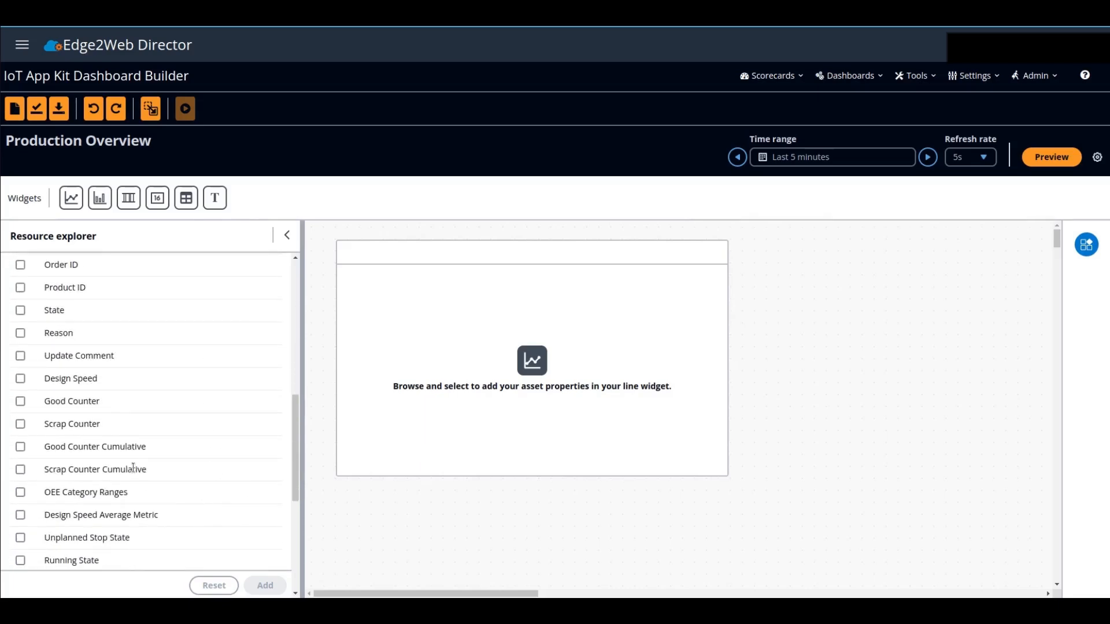
{"action": "left_click", "coordinate": [20, 404]}
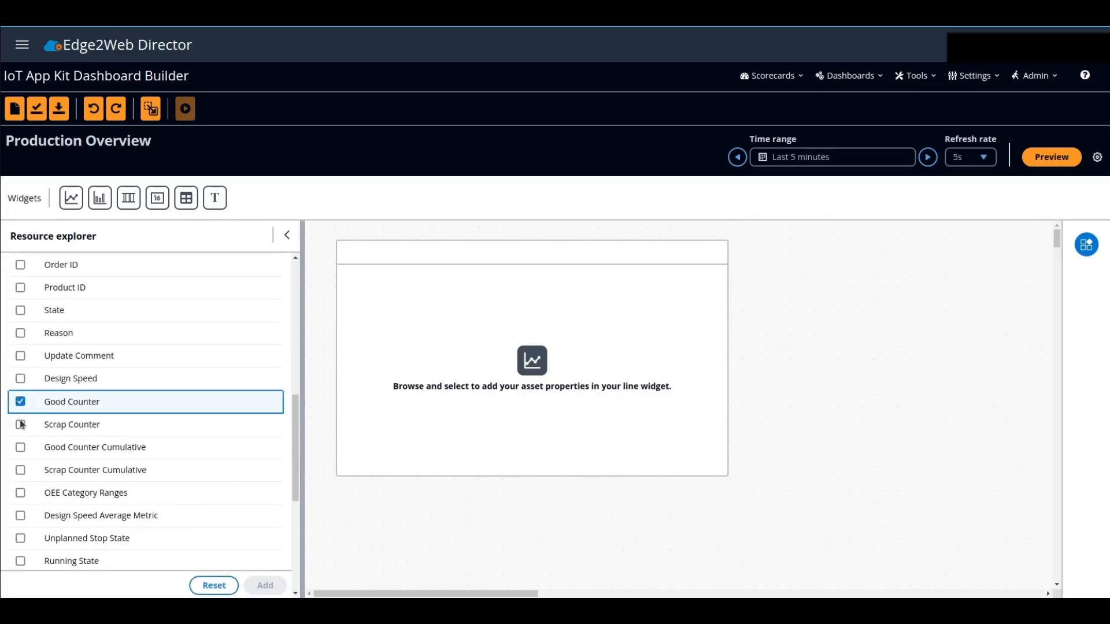
{"action": "left_click", "coordinate": [21, 425]}
{"action": "left_click", "coordinate": [421, 394]}
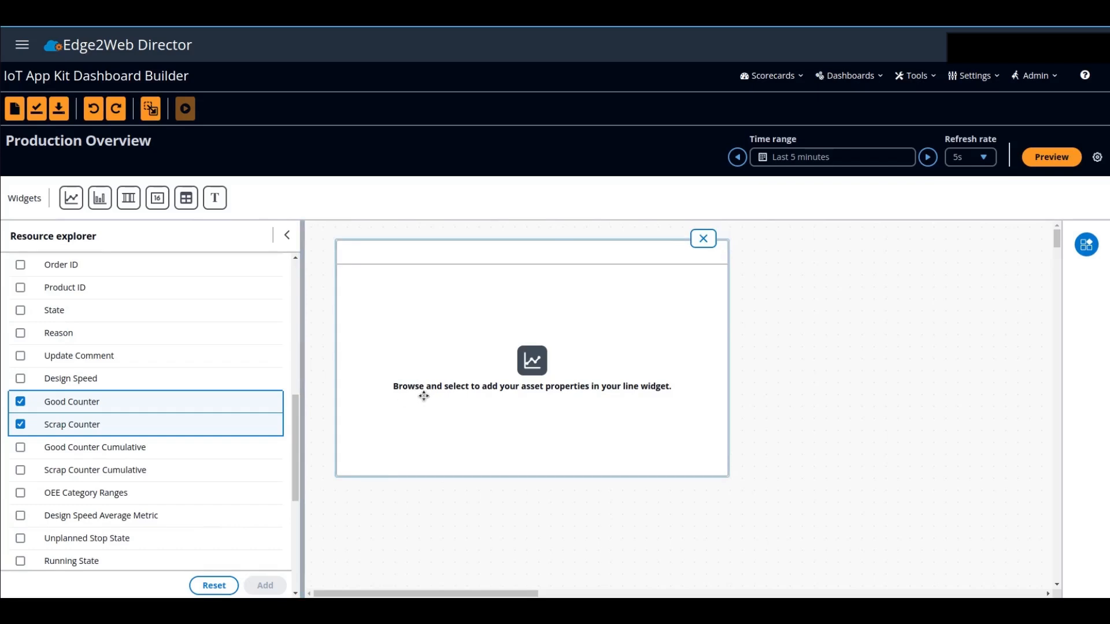
{"action": "left_click", "coordinate": [258, 586]}
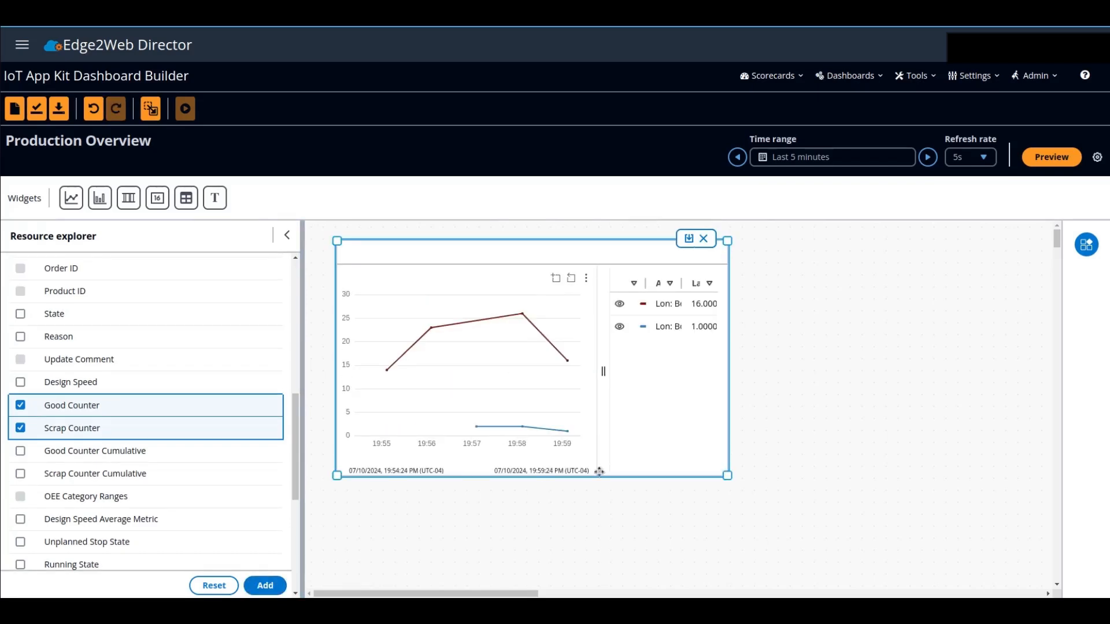
- Preview the dashboard and view its line chart for Lon: Sheet Metal Prep L-M-1-SMP and Lon: Sealer L-M-1-S
{"action": "left_click", "coordinate": [1040, 159]}
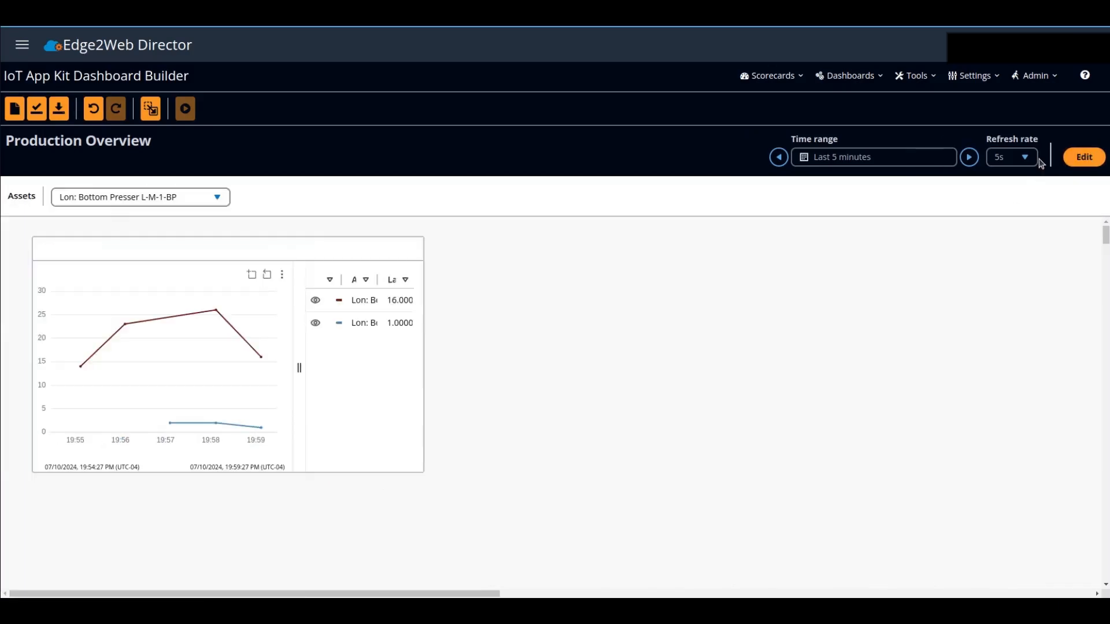
{"action": "left_click", "coordinate": [214, 199]}
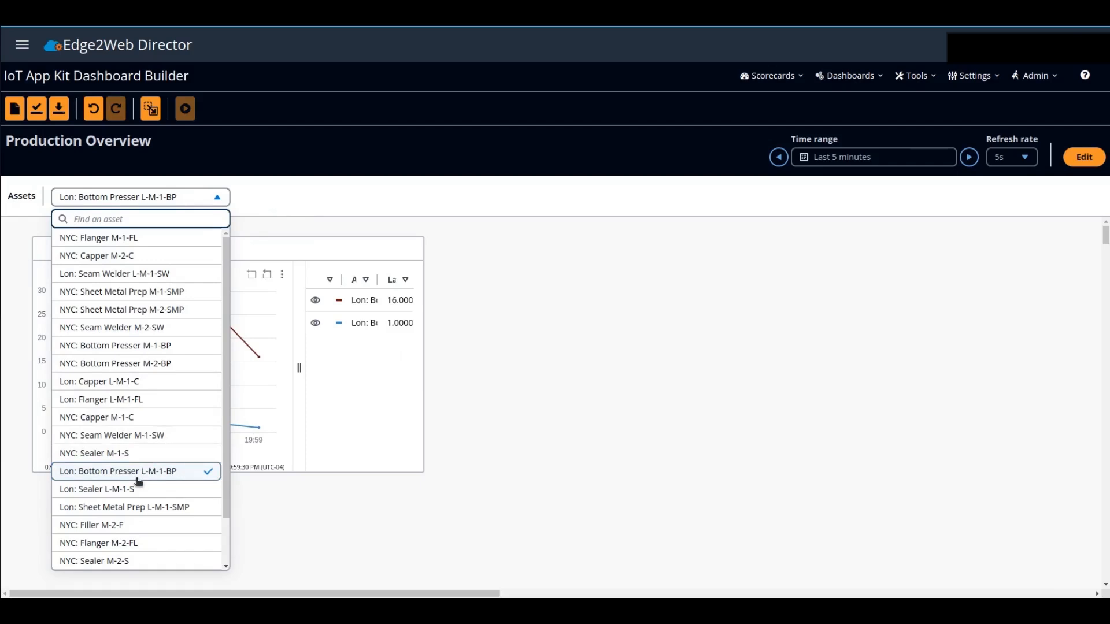
{"action": "left_click", "coordinate": [147, 507]}
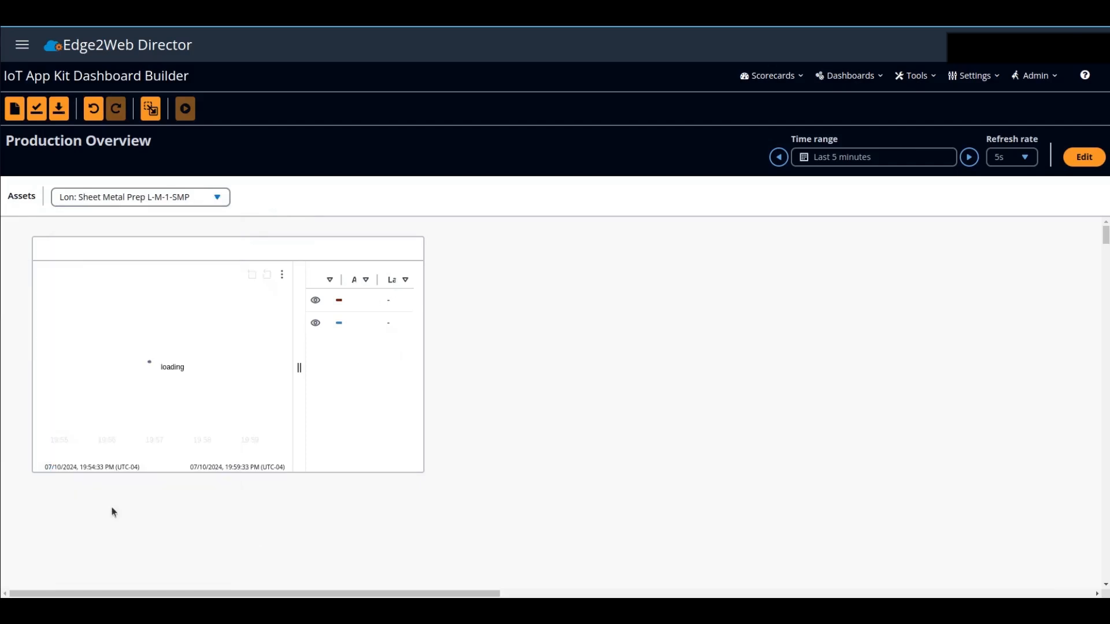
{"action": "left_click", "coordinate": [139, 201]}
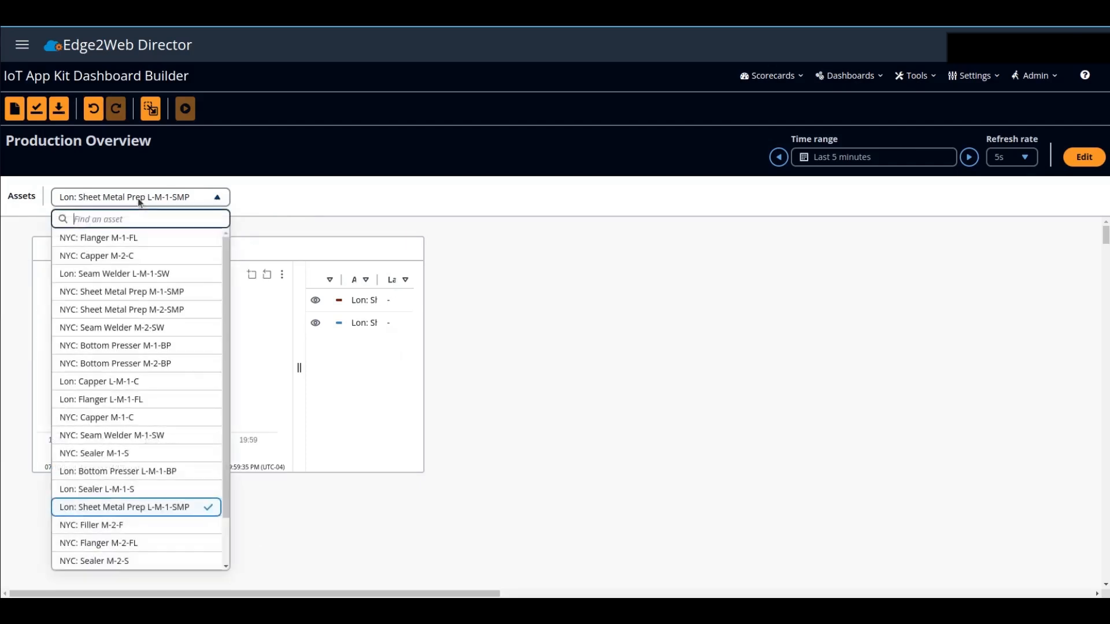
{"action": "left_click", "coordinate": [103, 490]}
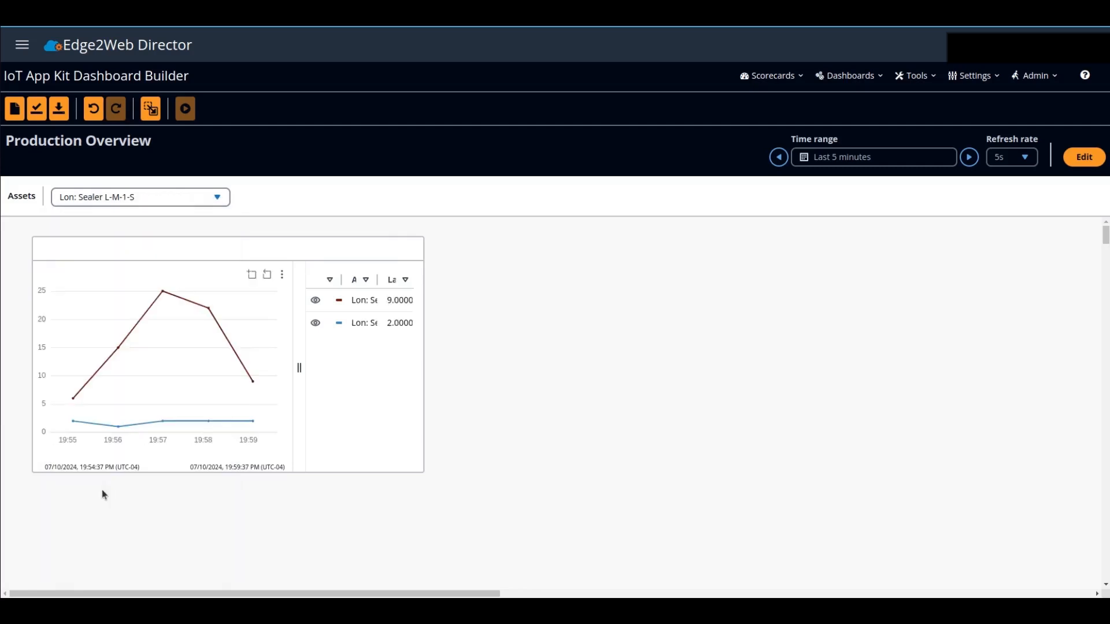
- Return the dashboard to editing and title the line widget "Good and Scrap Production"
{"action": "left_click", "coordinate": [1084, 165]}
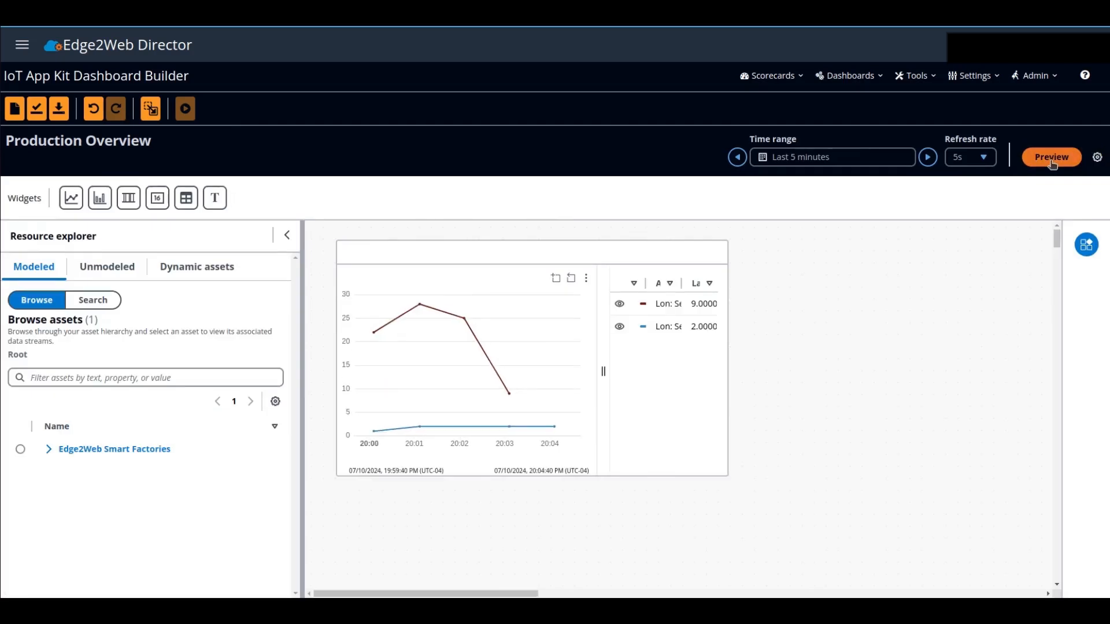
{"action": "left_click", "coordinate": [665, 401]}
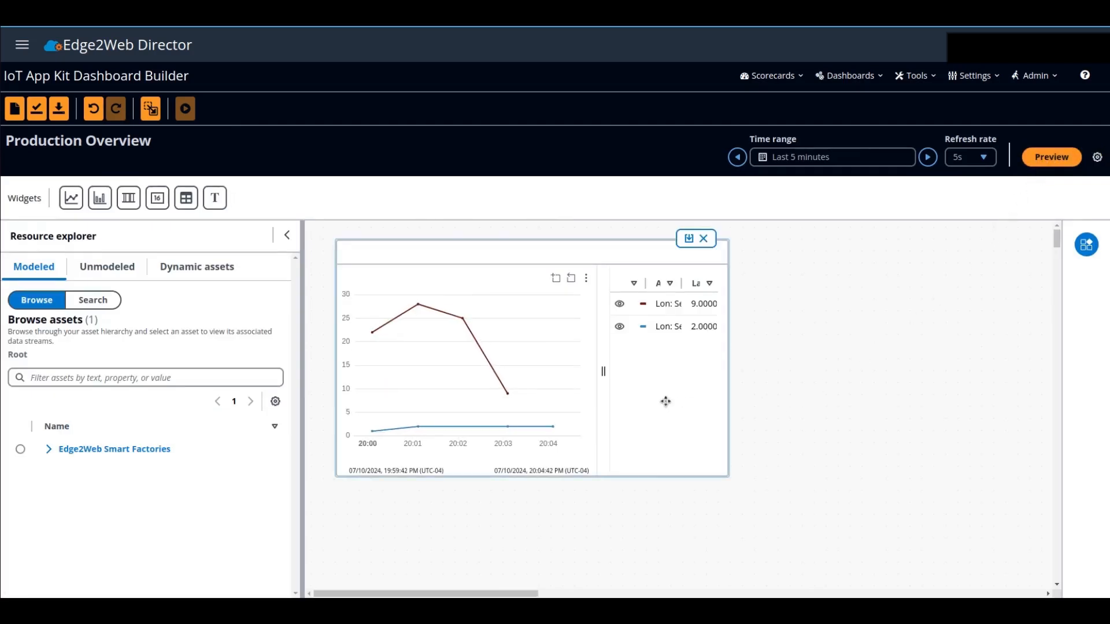
{"action": "left_click", "coordinate": [1086, 243]}
{"action": "left_click", "coordinate": [990, 313]}
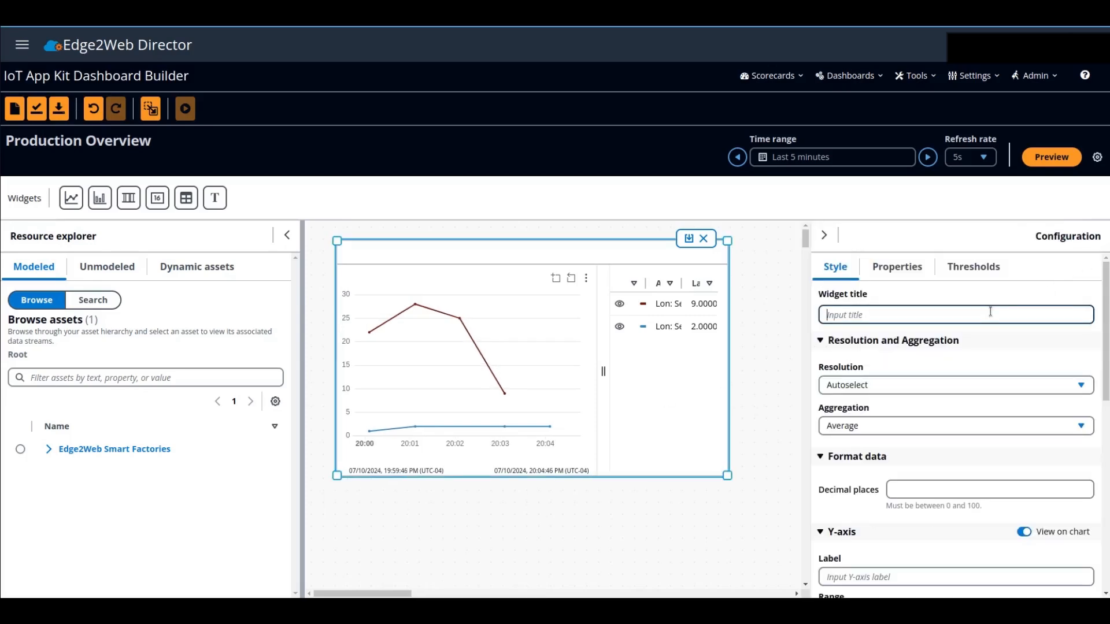
{"action": "type", "text": "Good and Scrap Production"}
{"action": "left_click", "coordinate": [888, 359]}
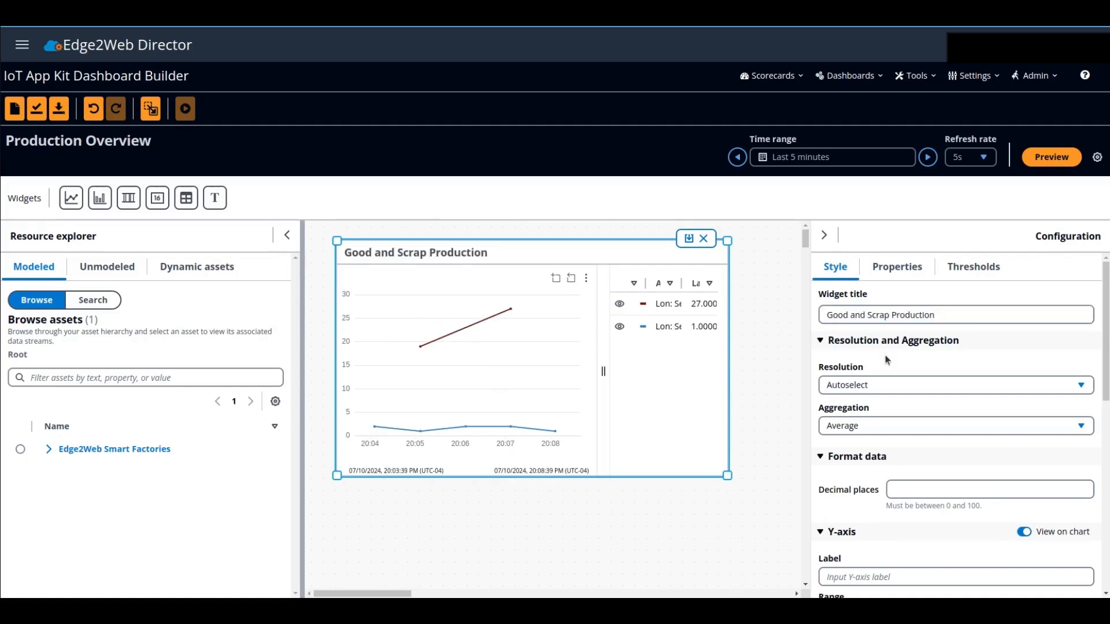
- Set the line widget's resolution to 1 hour and its aggregation to Sum
{"action": "left_click", "coordinate": [884, 386]}
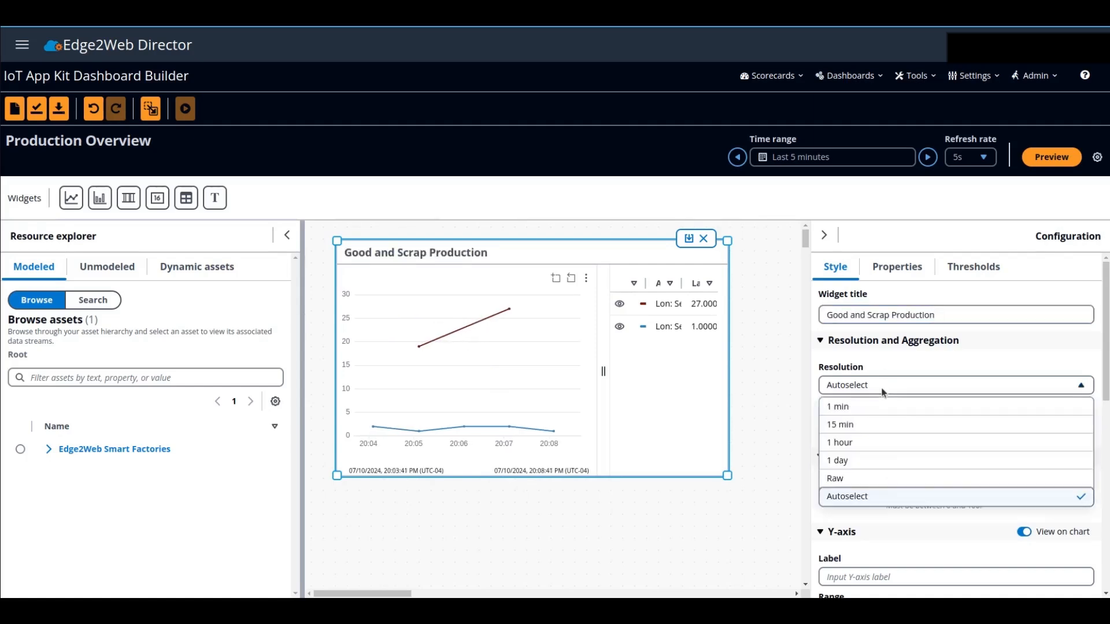
{"action": "left_click", "coordinate": [860, 443]}
{"action": "left_click", "coordinate": [864, 431]}
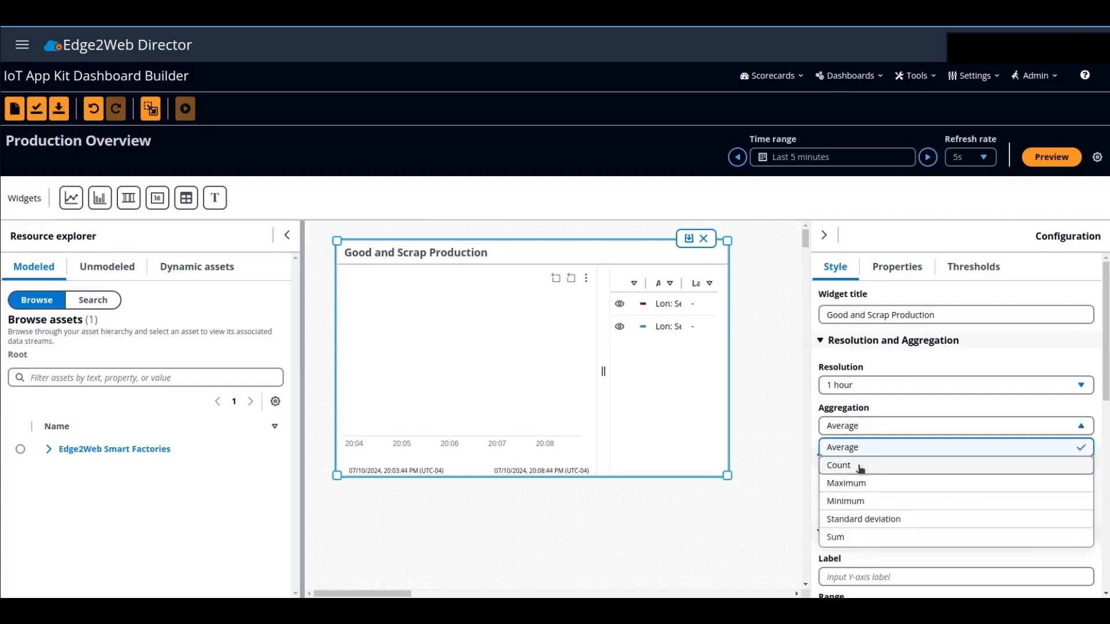
{"action": "left_click", "coordinate": [846, 538]}
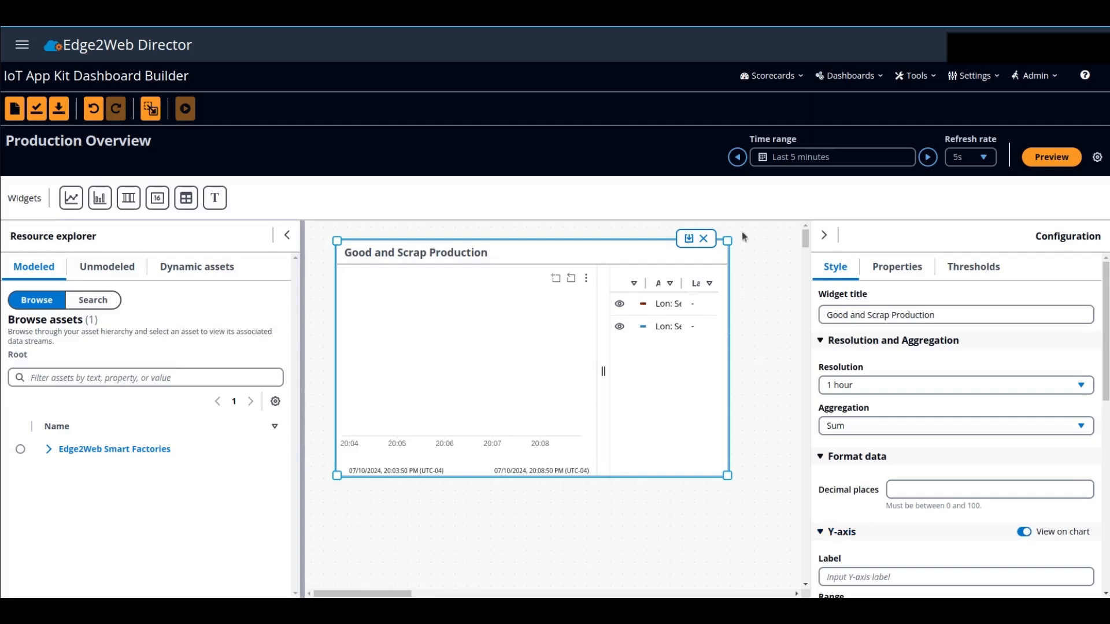
- Set the dashboard's time range to Last day and inspect the counter values on the line chart
{"action": "left_click", "coordinate": [763, 165]}
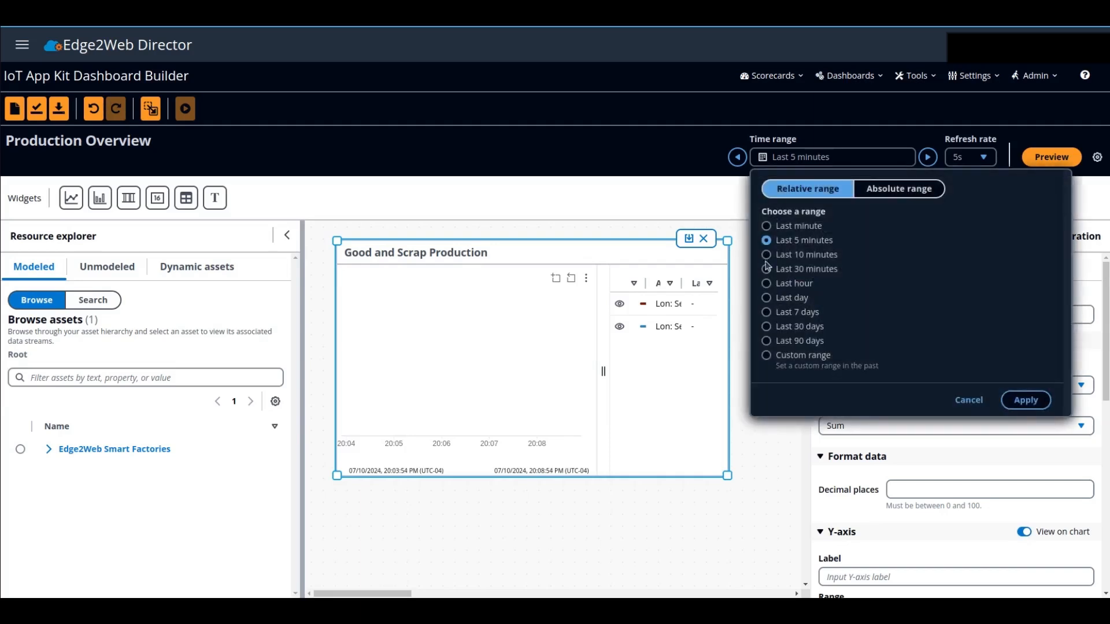
{"action": "left_click", "coordinate": [767, 299]}
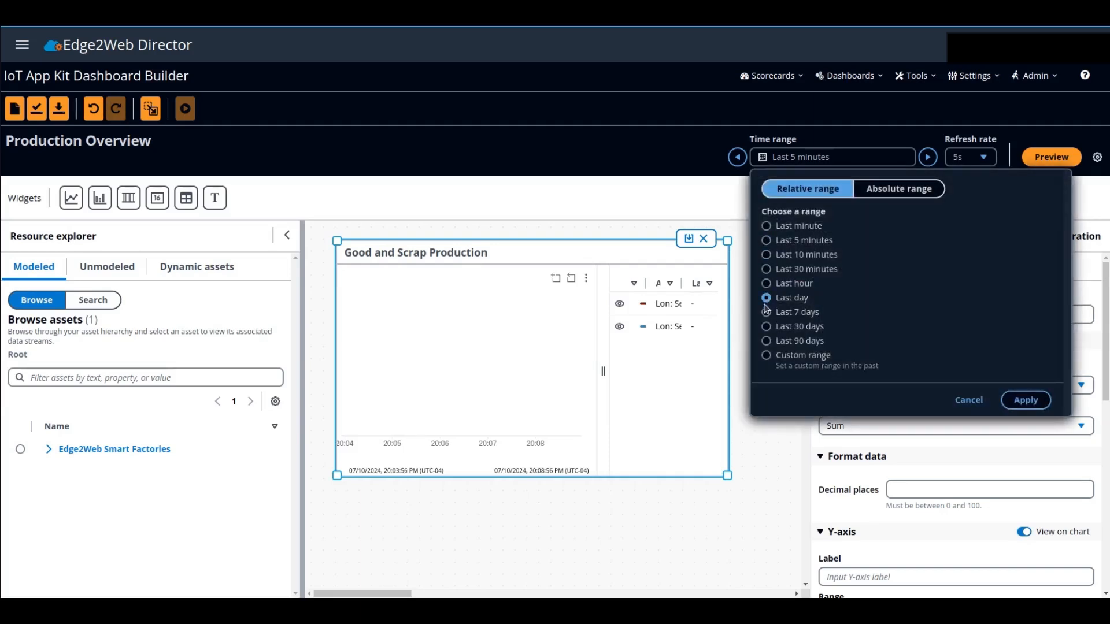
{"action": "left_click", "coordinate": [1022, 403]}
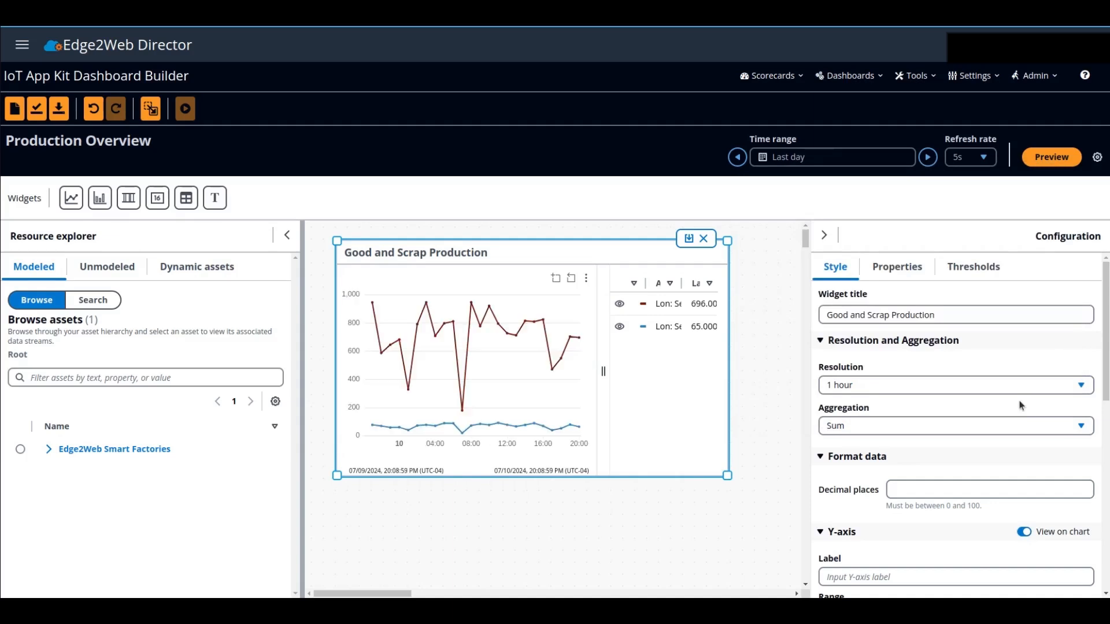
{"action": "mouse_move", "coordinate": [397, 394]}
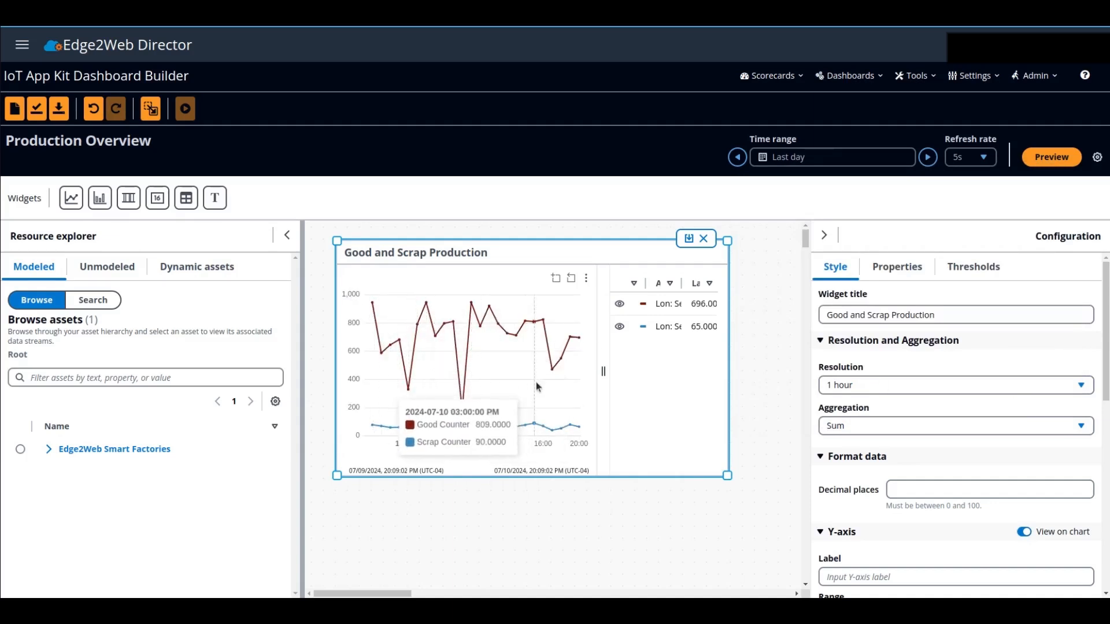
- Set the line widget's legend alignment to Bottom and enlarge the widget and legend area to fit both data streams
{"action": "scroll", "coordinate": [906, 436], "scroll_direction": "down", "scroll_amount": 3}
{"action": "scroll", "coordinate": [890, 464], "scroll_direction": "down", "scroll_amount": 5}
{"action": "left_click", "coordinate": [881, 481]}
{"action": "left_click", "coordinate": [854, 538]}
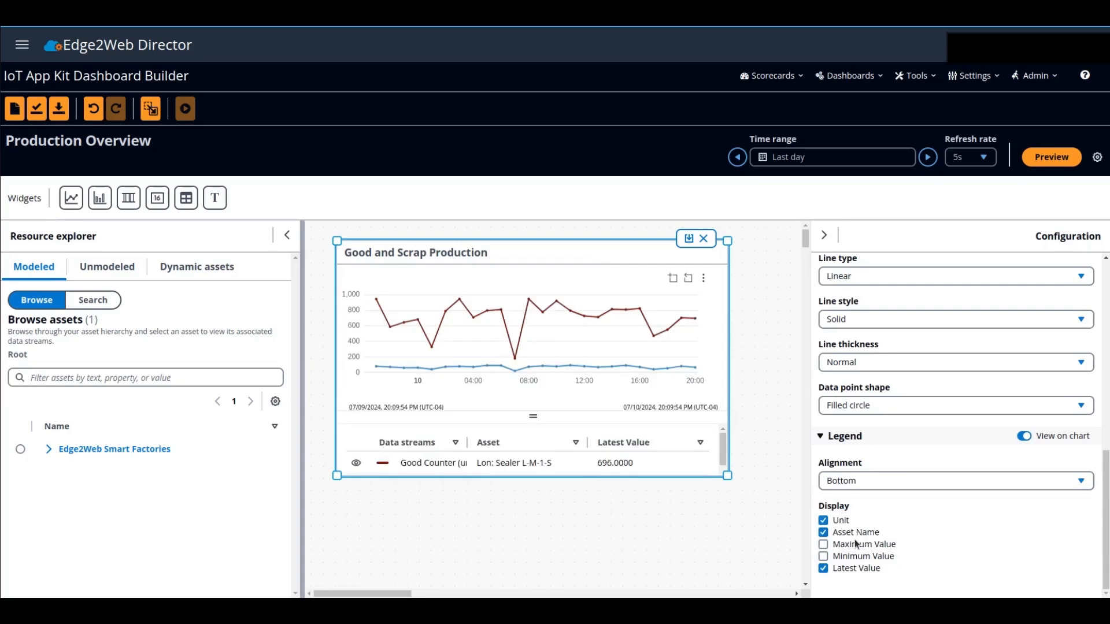
{"action": "left_click_drag", "start_coordinate": [727, 476], "coordinate": [752, 532]}
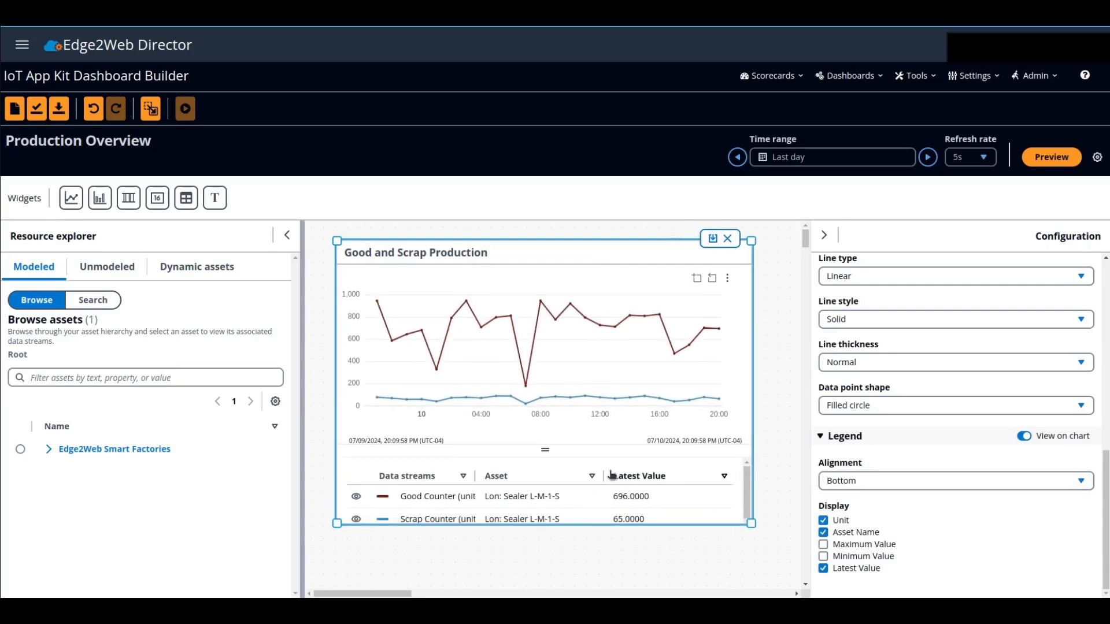
{"action": "mouse_move", "coordinate": [556, 451]}
{"action": "left_mouse_down"}
{"action": "mouse_move", "coordinate": [550, 437]}
{"action": "mouse_move", "coordinate": [559, 443]}
{"action": "left_mouse_up"}
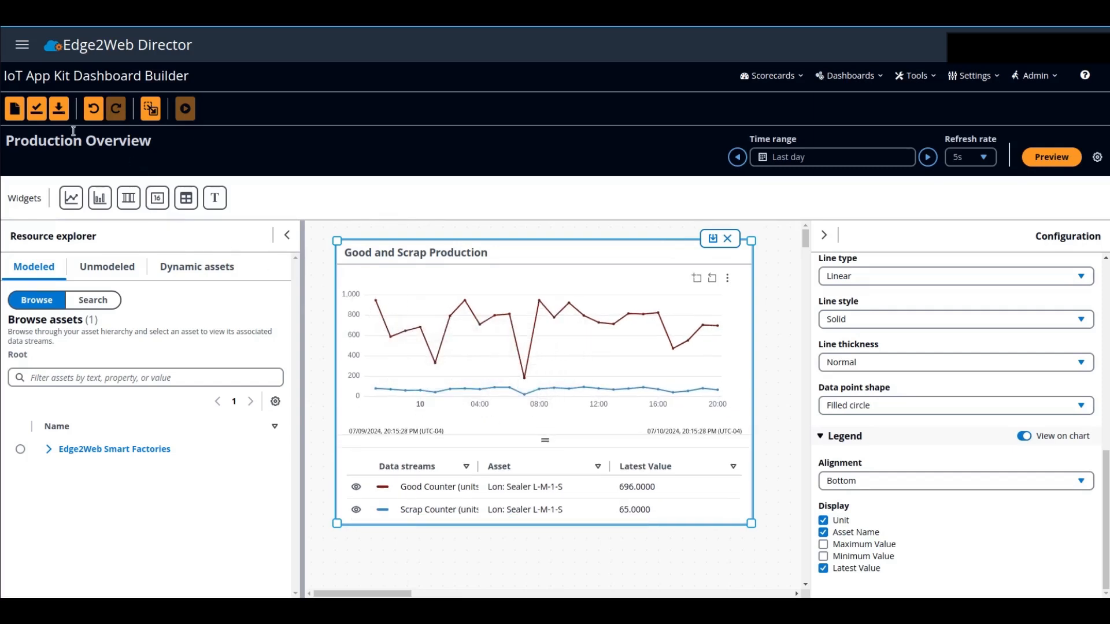
- Save the Production Overview dashboard and run it to view the list of selectable assets
{"action": "left_click", "coordinate": [36, 114]}
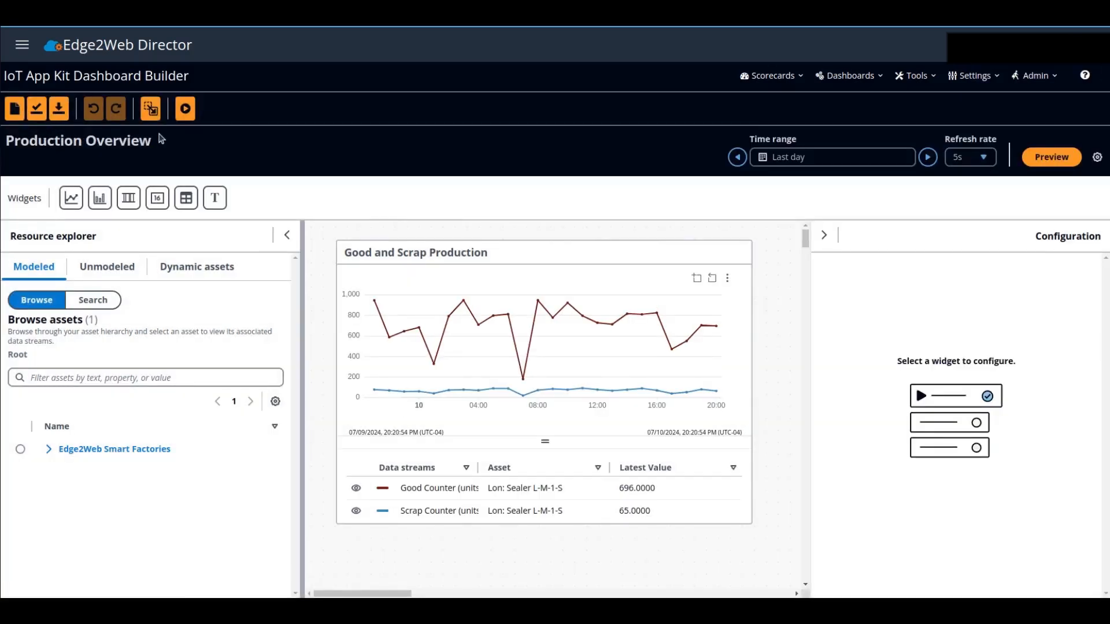
{"action": "left_click", "coordinate": [190, 116]}
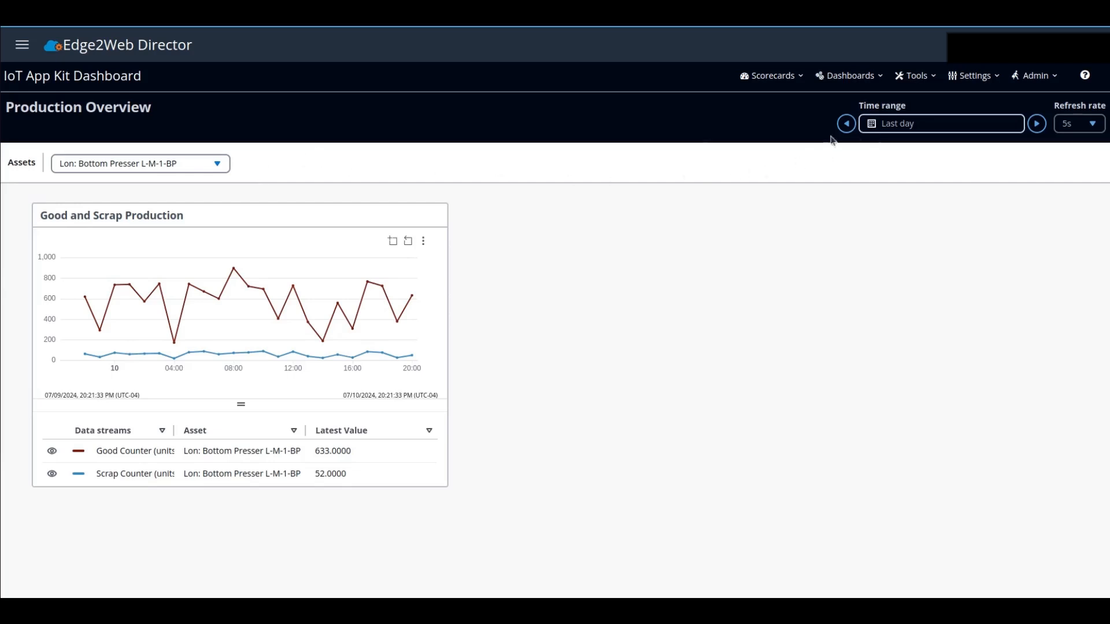
{"action": "left_click", "coordinate": [203, 168]}
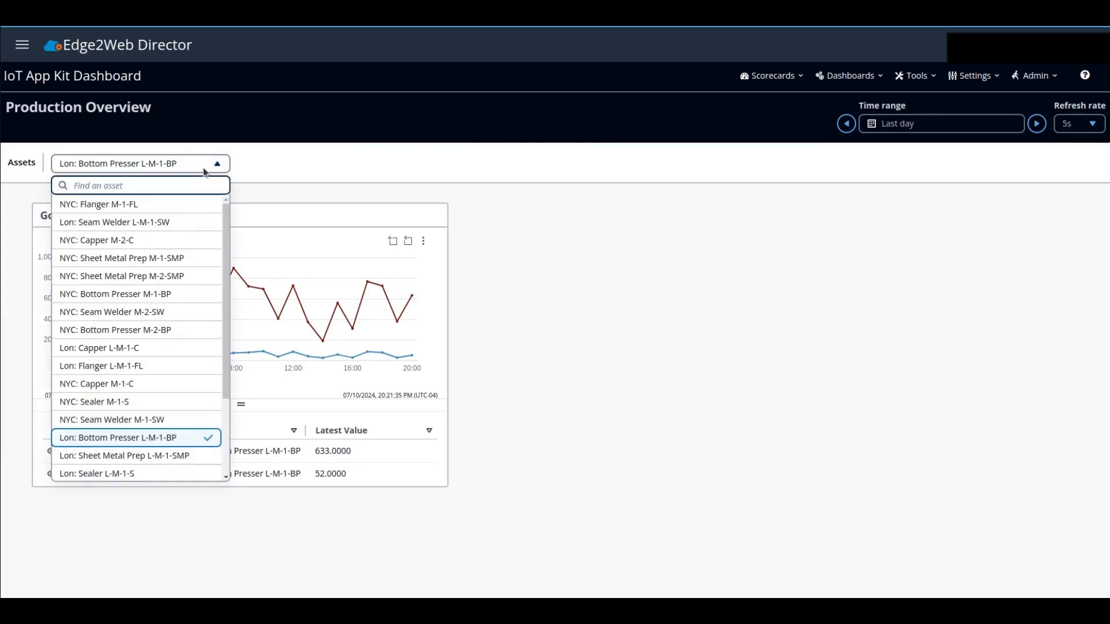
{"action": "left_click", "coordinate": [239, 166]}
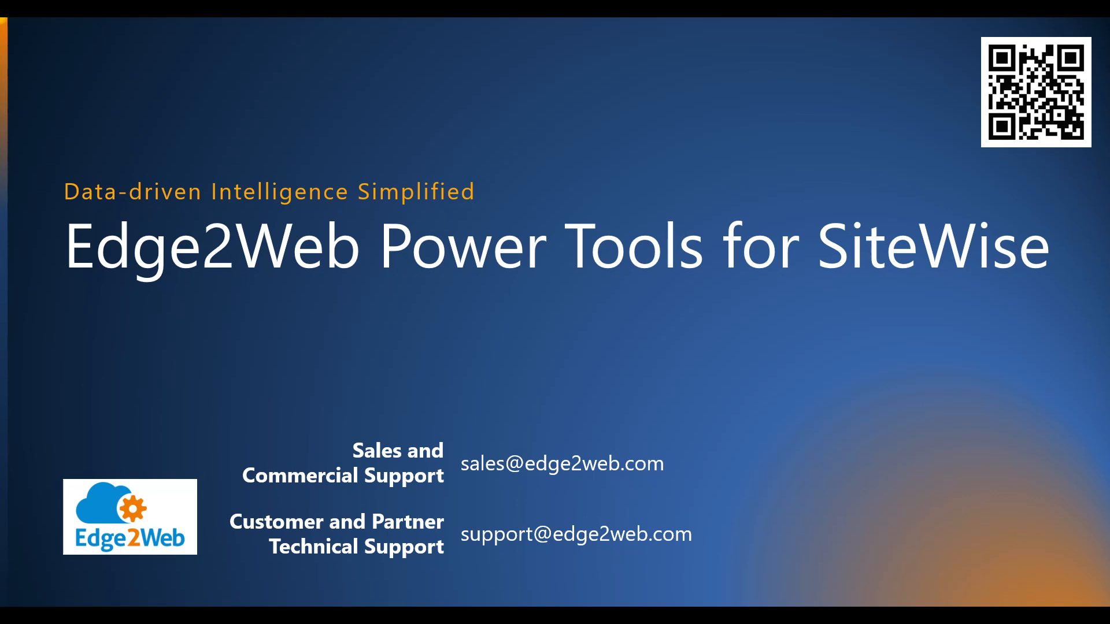
{"action": "key", "text": "Escape"}
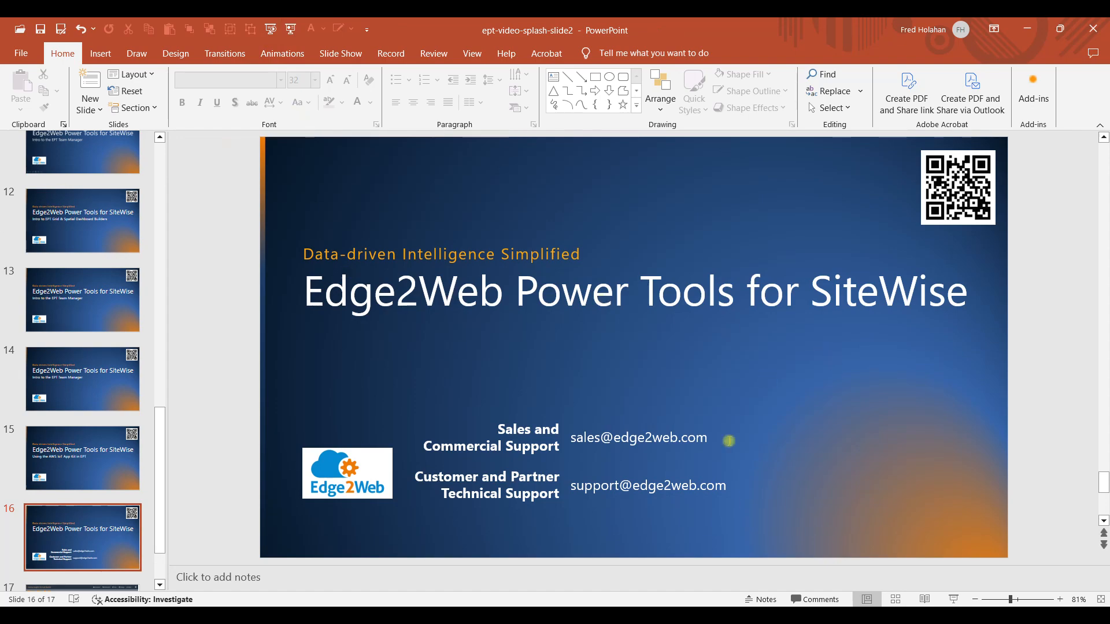
{"action": "left_click", "coordinate": [801, 616]}
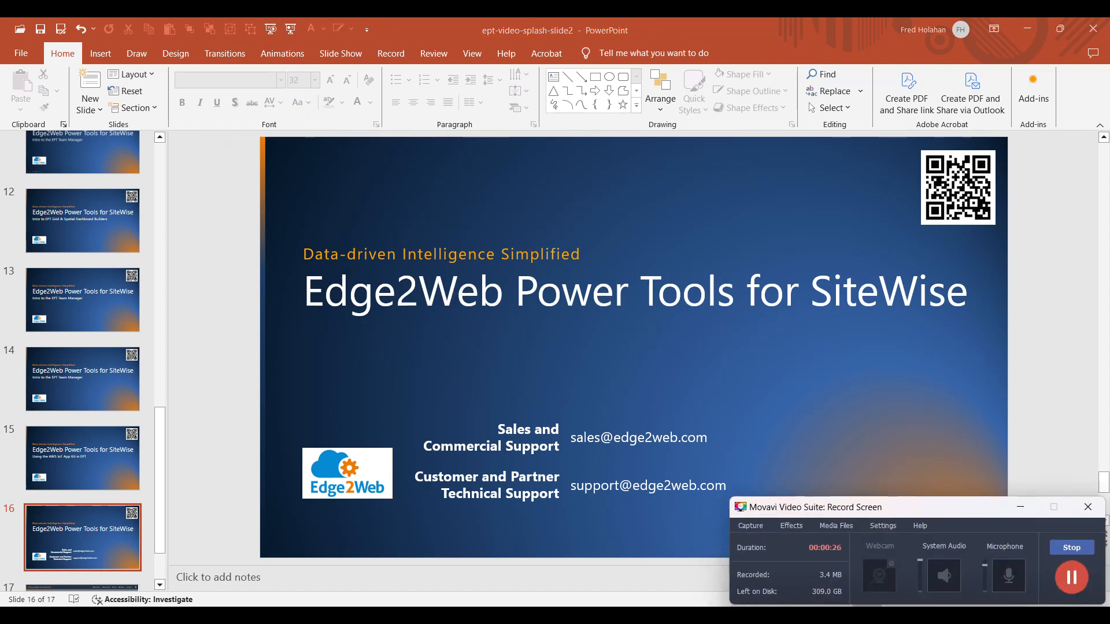